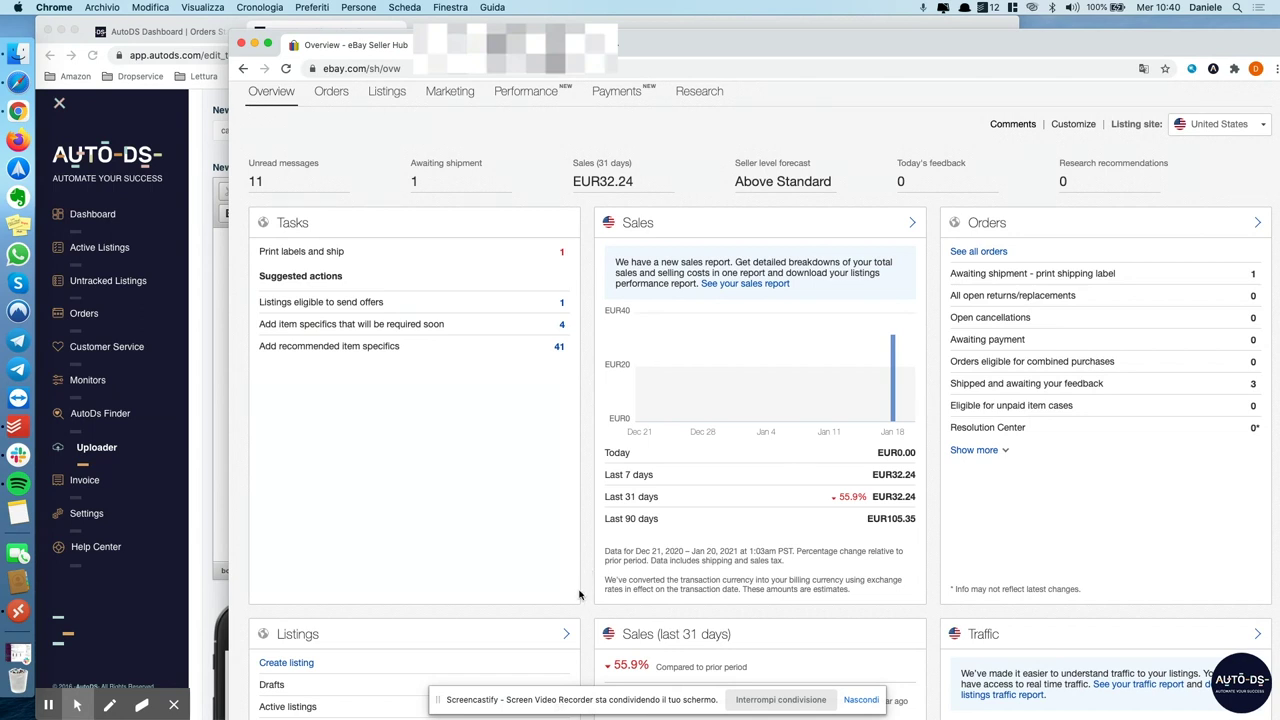
- Review the sales and orders figures in the eBay Seller Hub overview
scroll(580, 599, "down", 2)
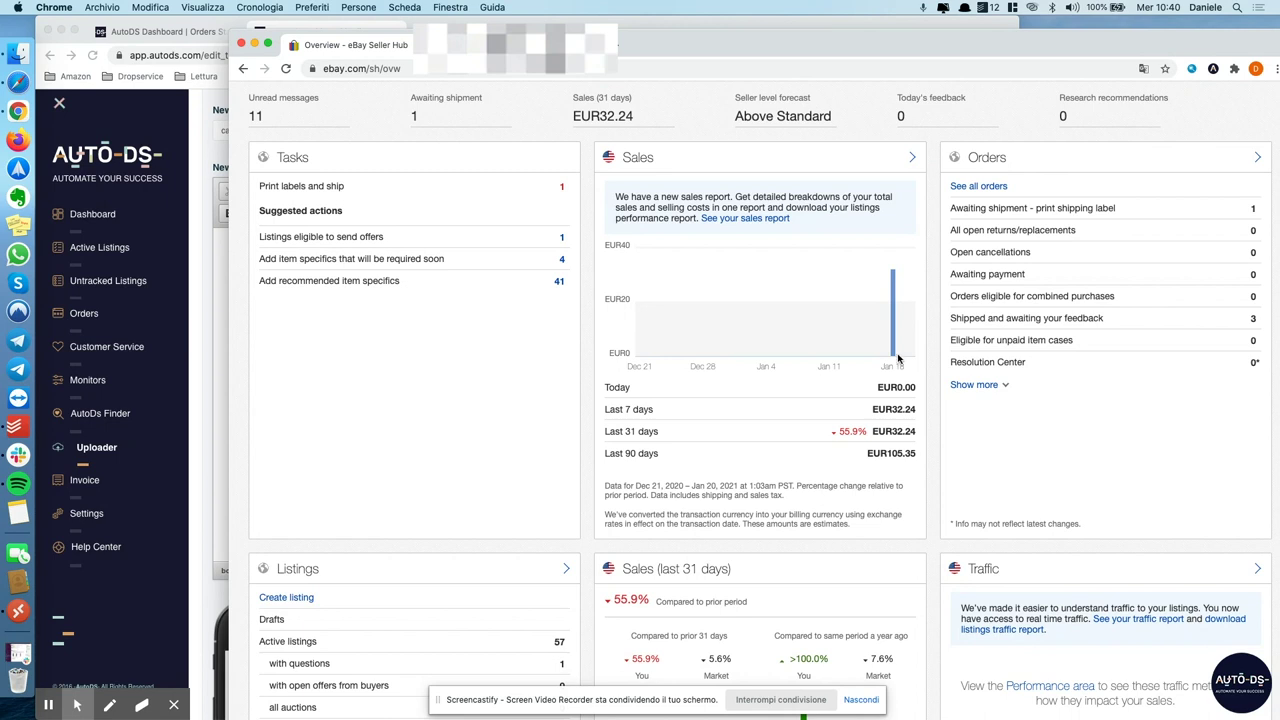
left_click(1118, 7)
left_click(1118, 7)
mouse_move(895, 346)
- Switch to AutoDS and check the stand-by order sold on 2021-01-18 on the orders page
left_click(224, 488)
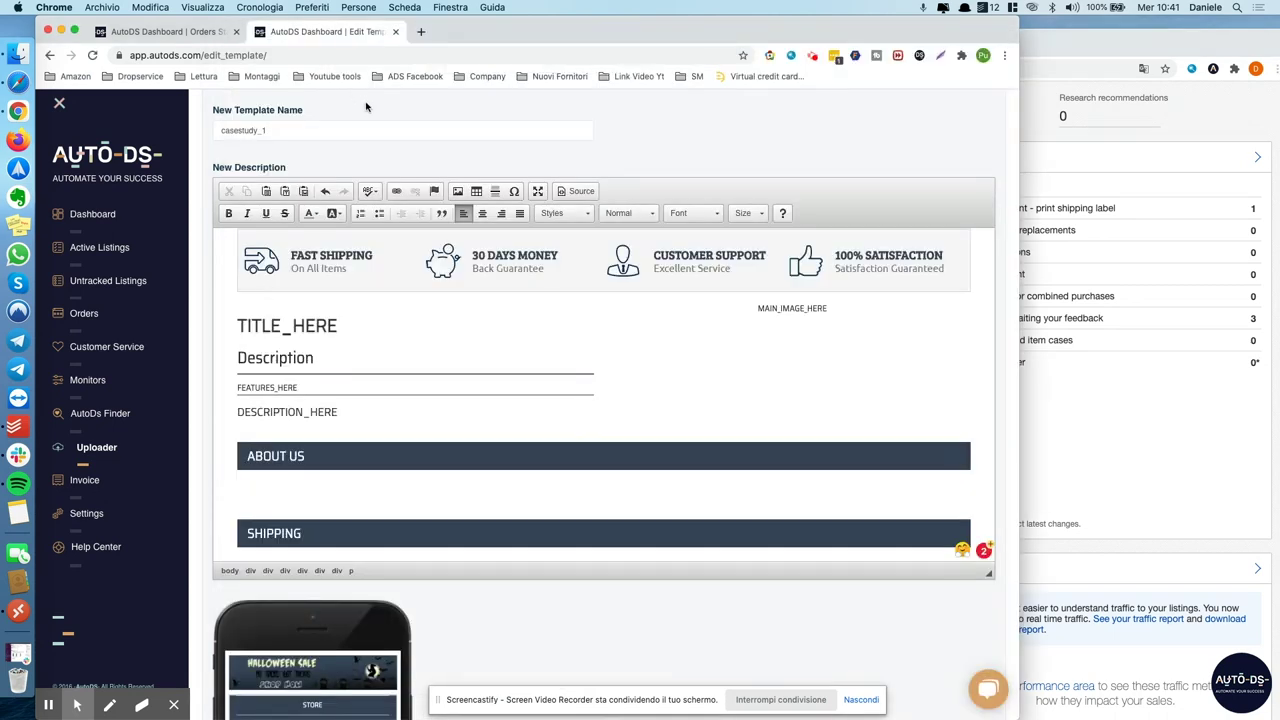
left_click(205, 36)
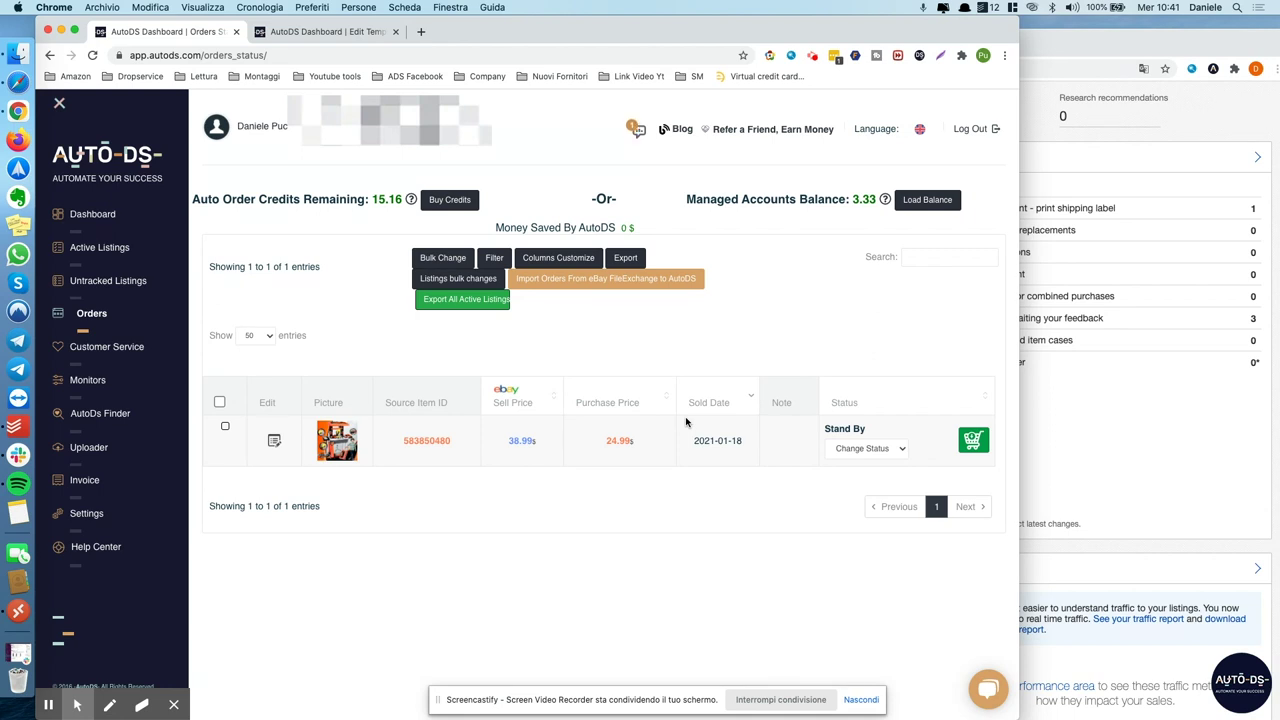
left_click(973, 440)
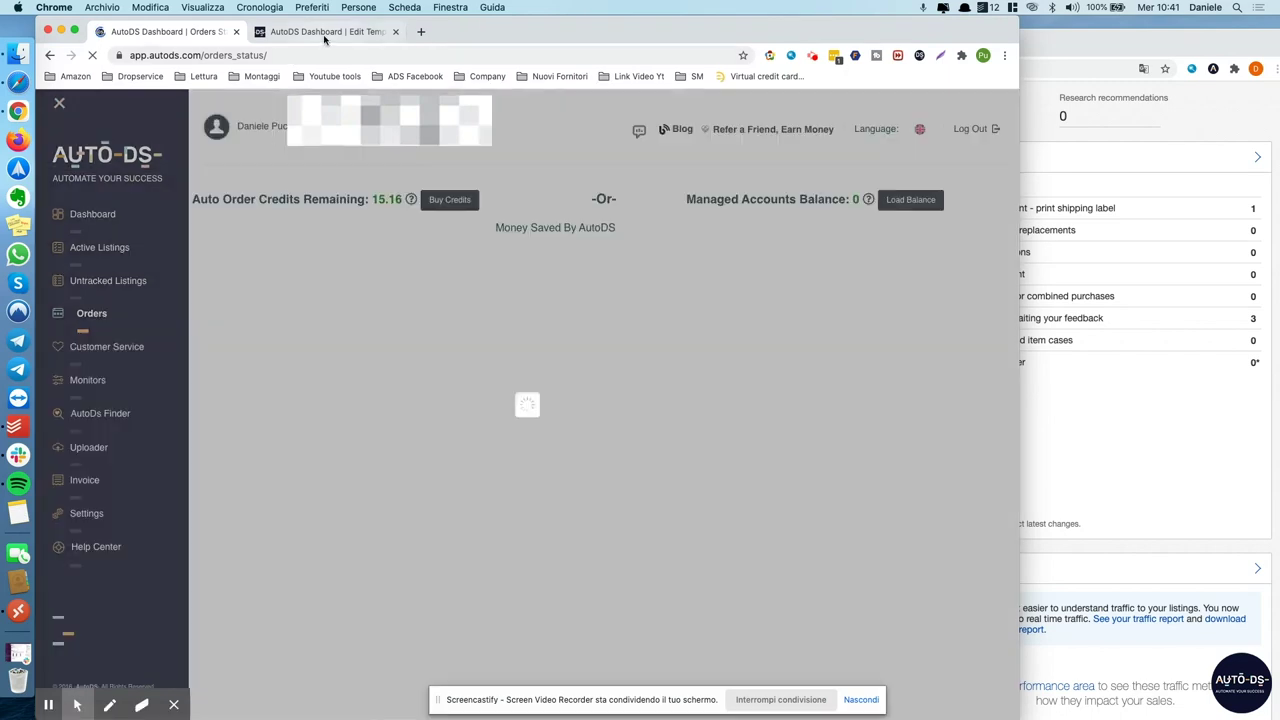
- Recheck the eBay Seller Hub overview and return to the casestudy_1 template editor in AutoDS
left_click(324, 34)
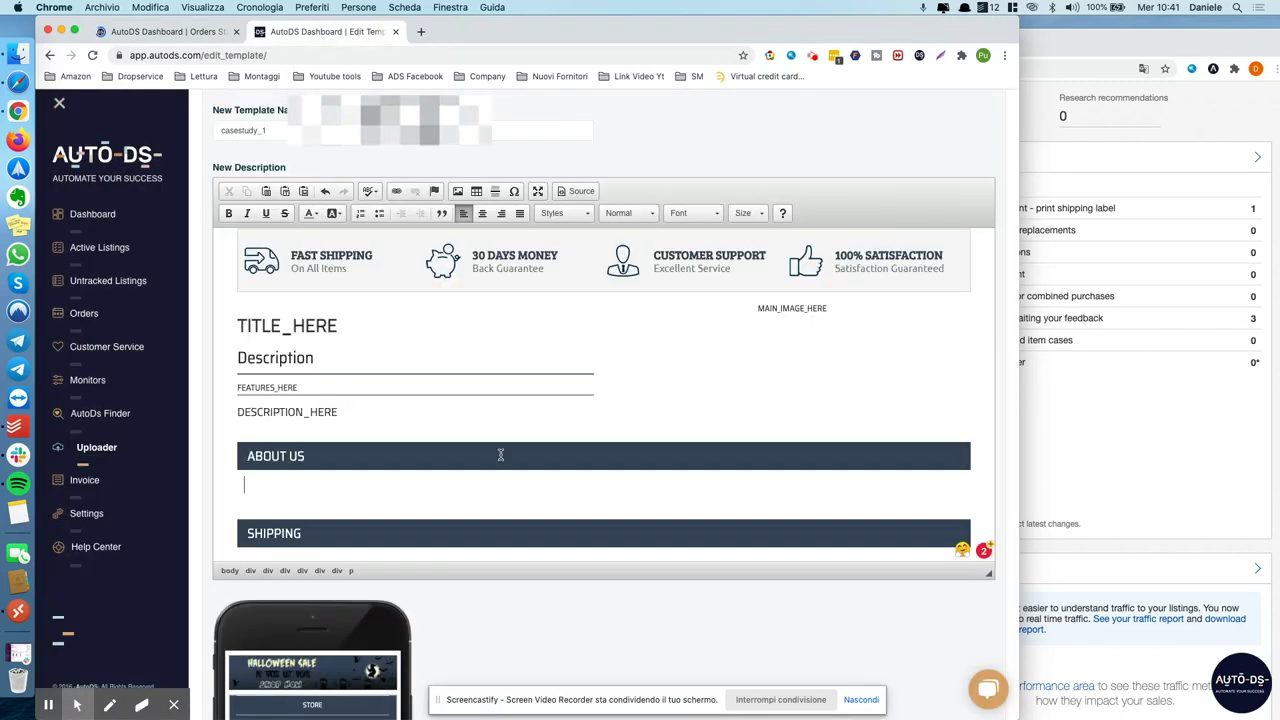
left_click(1050, 402)
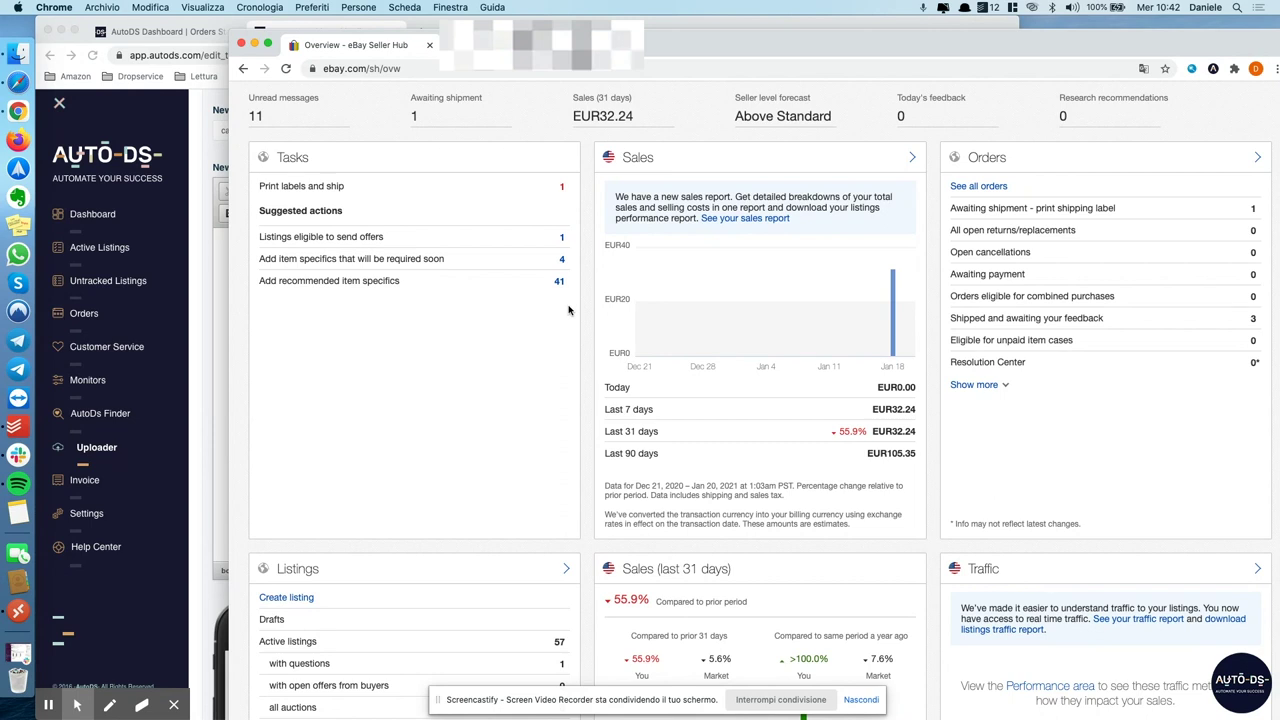
left_click(217, 418)
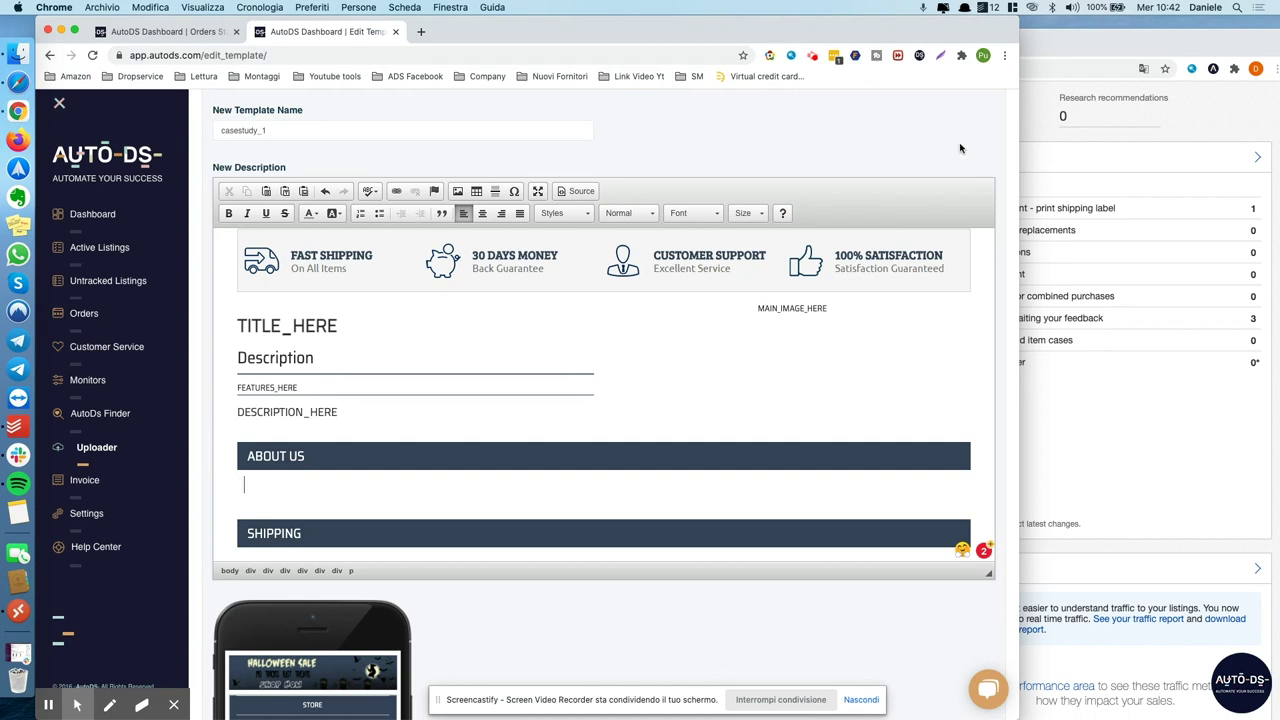
- Examine the template's sections from the description area down to the PayPal image and copyright line
mouse_move(867, 424)
scroll(588, 471, "down", 2)
scroll(588, 471, "up", 1)
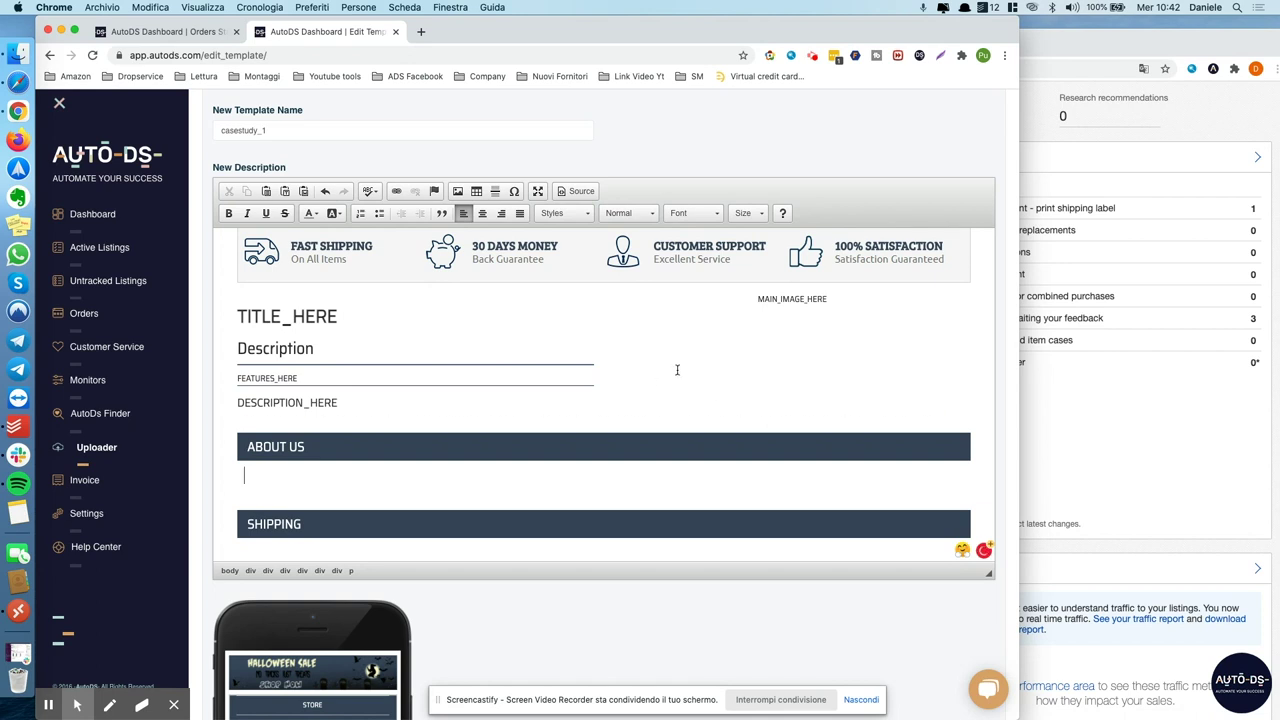
scroll(415, 441, "down", 3)
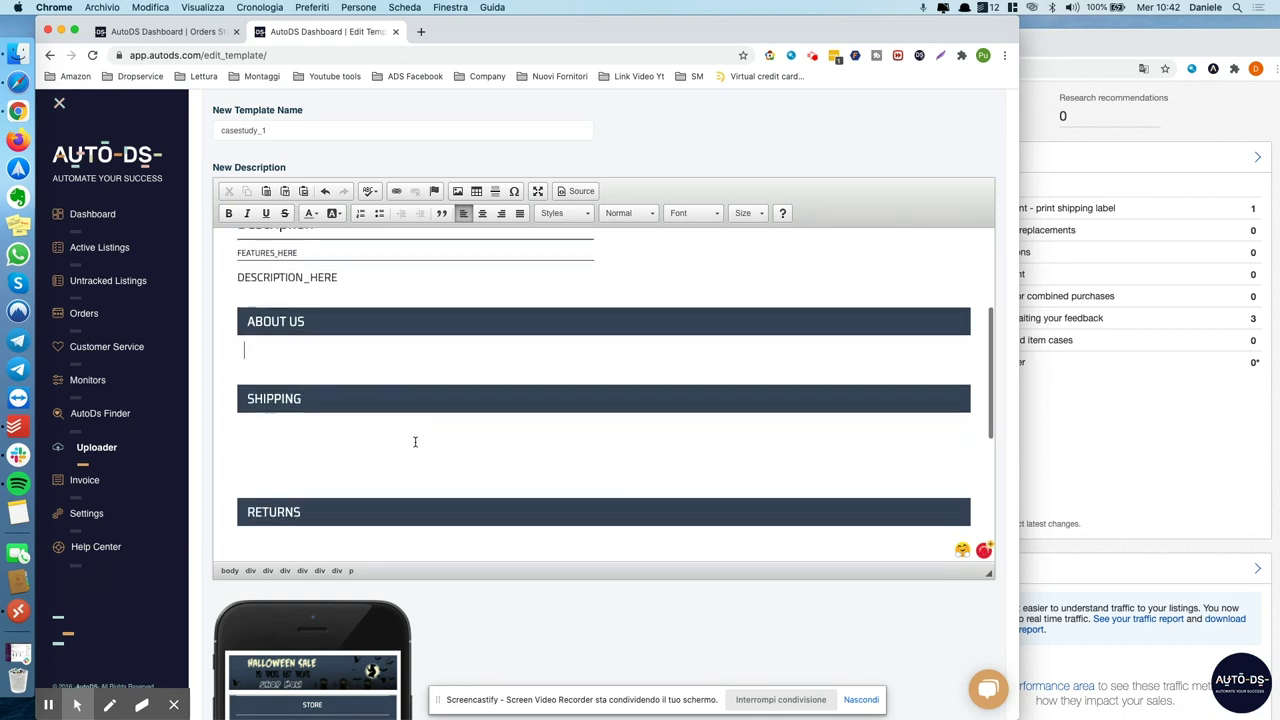
scroll(415, 441, "down", 7)
scroll(415, 443, "up", 1)
scroll(415, 443, "down", 1)
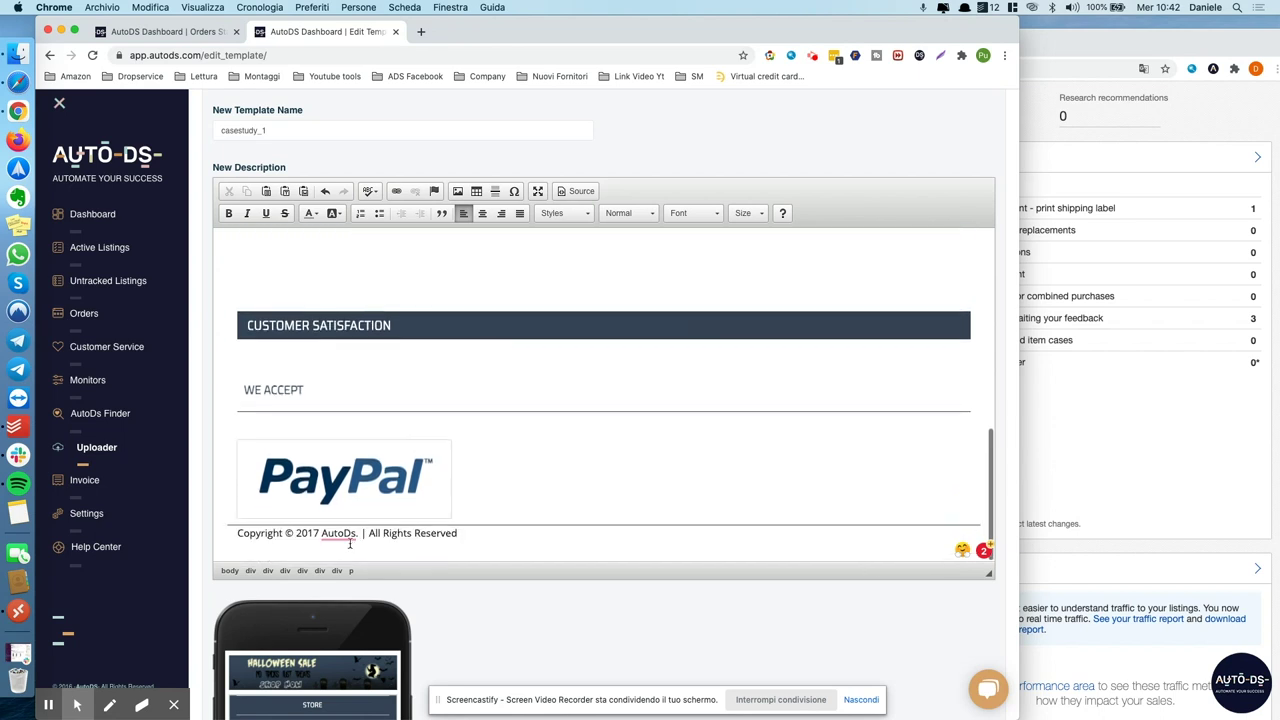
double_click(339, 534)
left_click(362, 516)
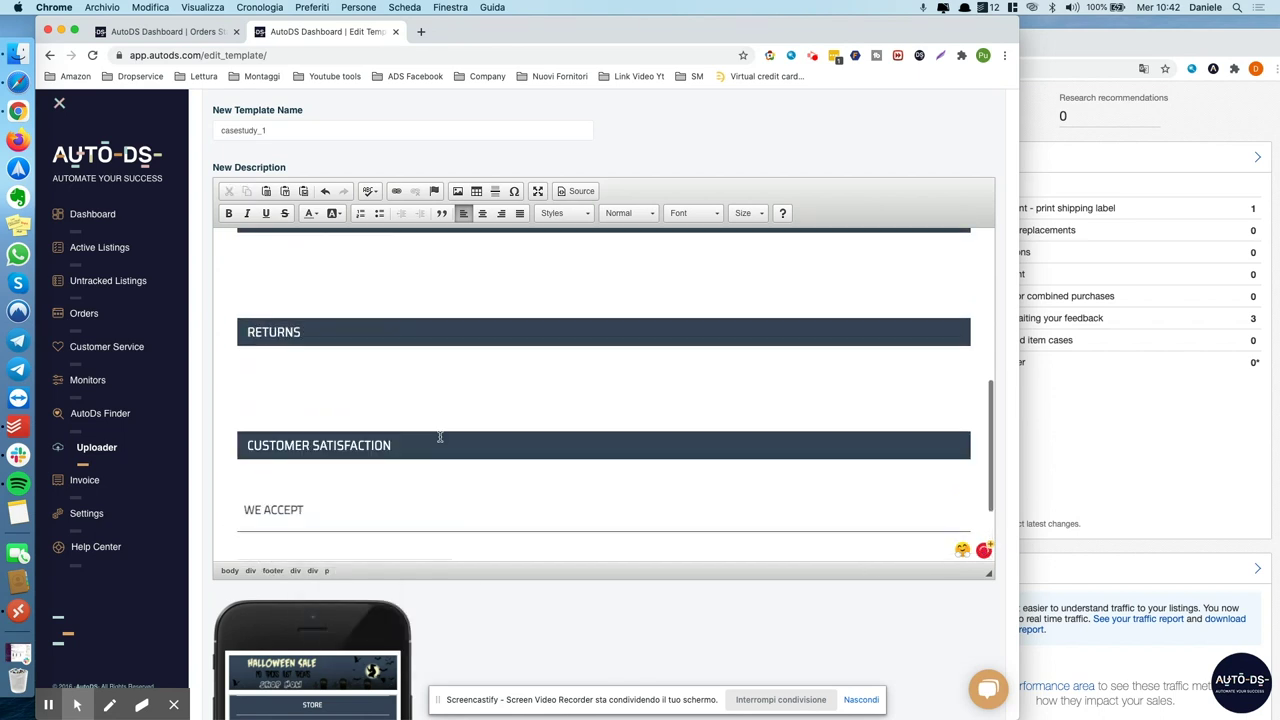
scroll(440, 436, "up", 8)
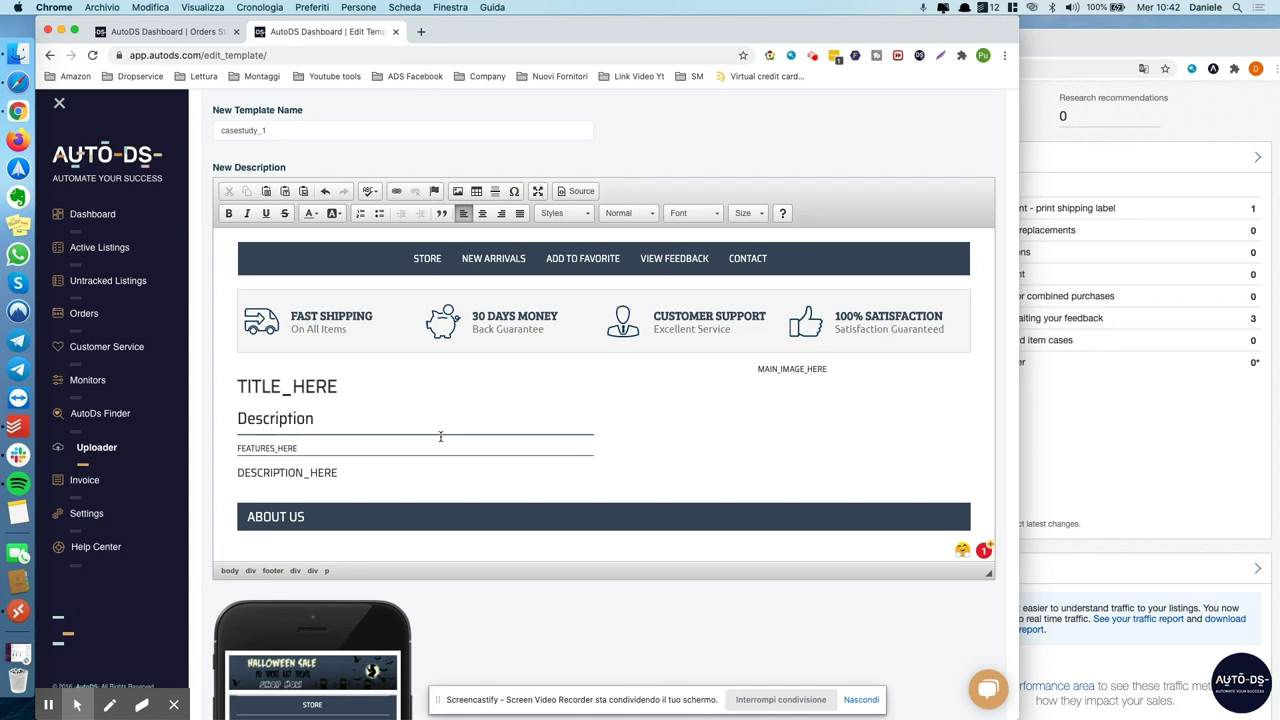
- Examine the empty ABOUT US area, the title, features and description placeholders, and the service banner of the template
scroll(440, 437, "down", 4)
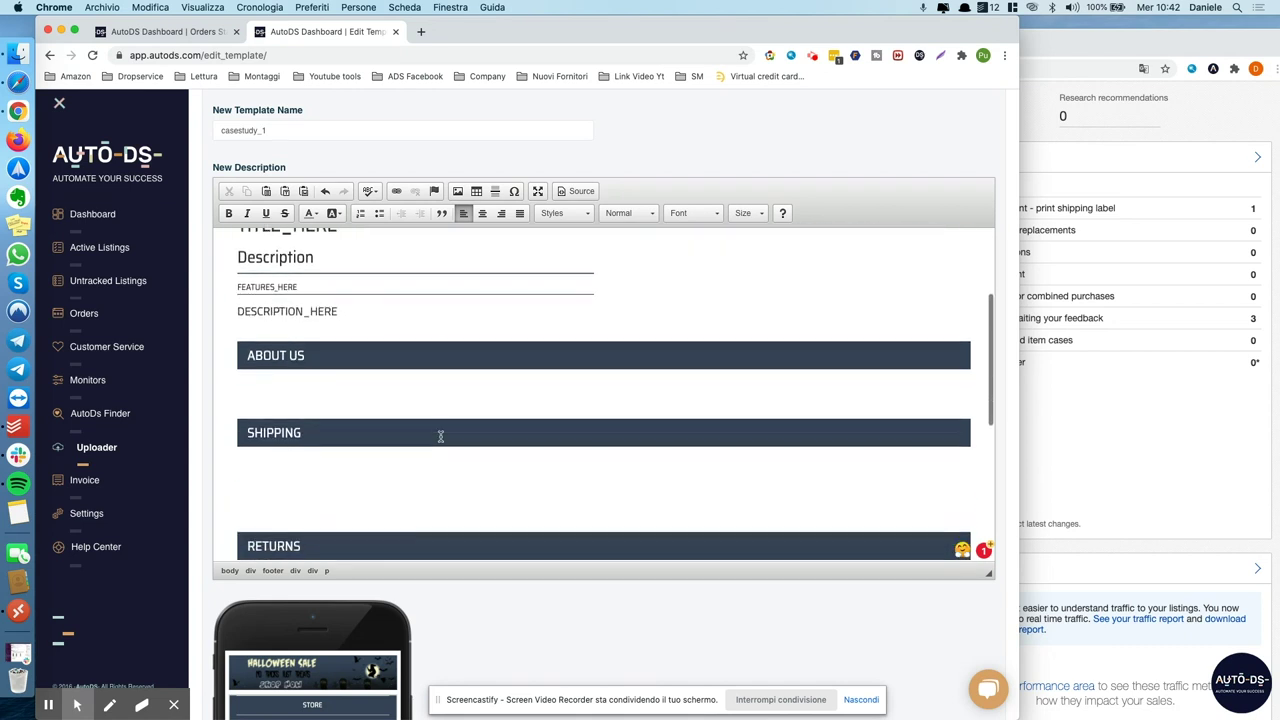
left_click(407, 398)
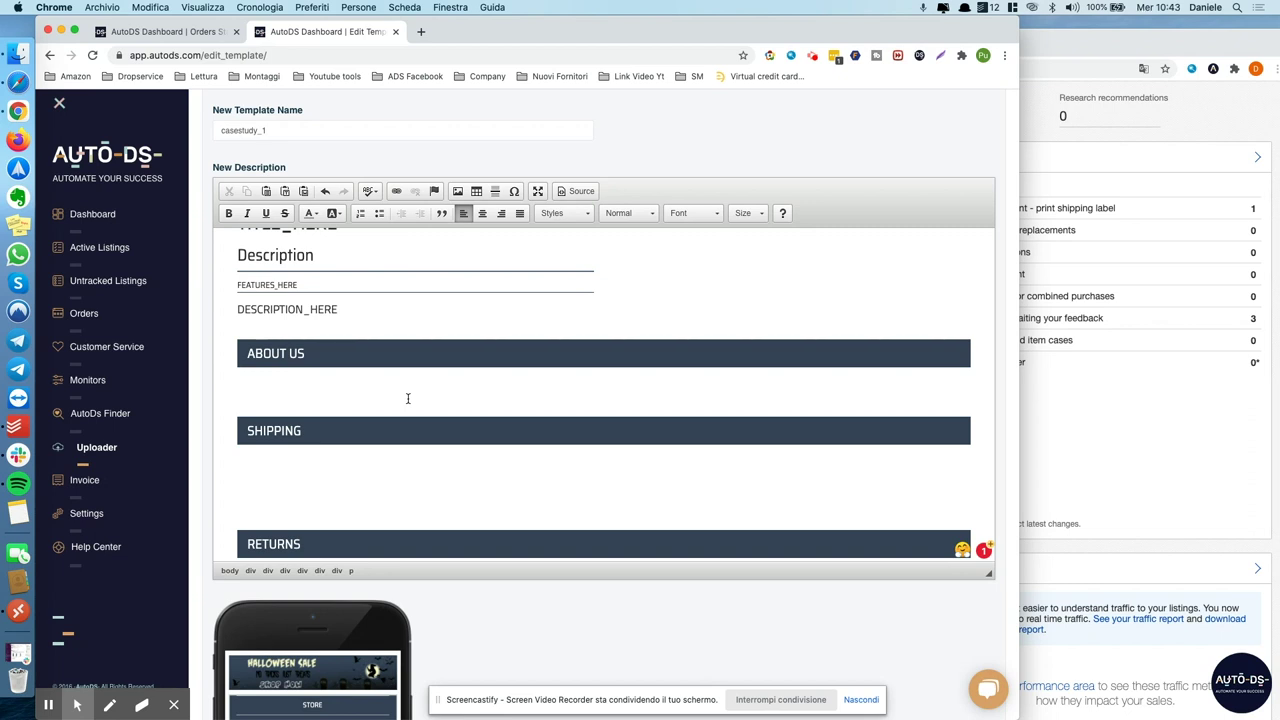
scroll(323, 363, "up", 3)
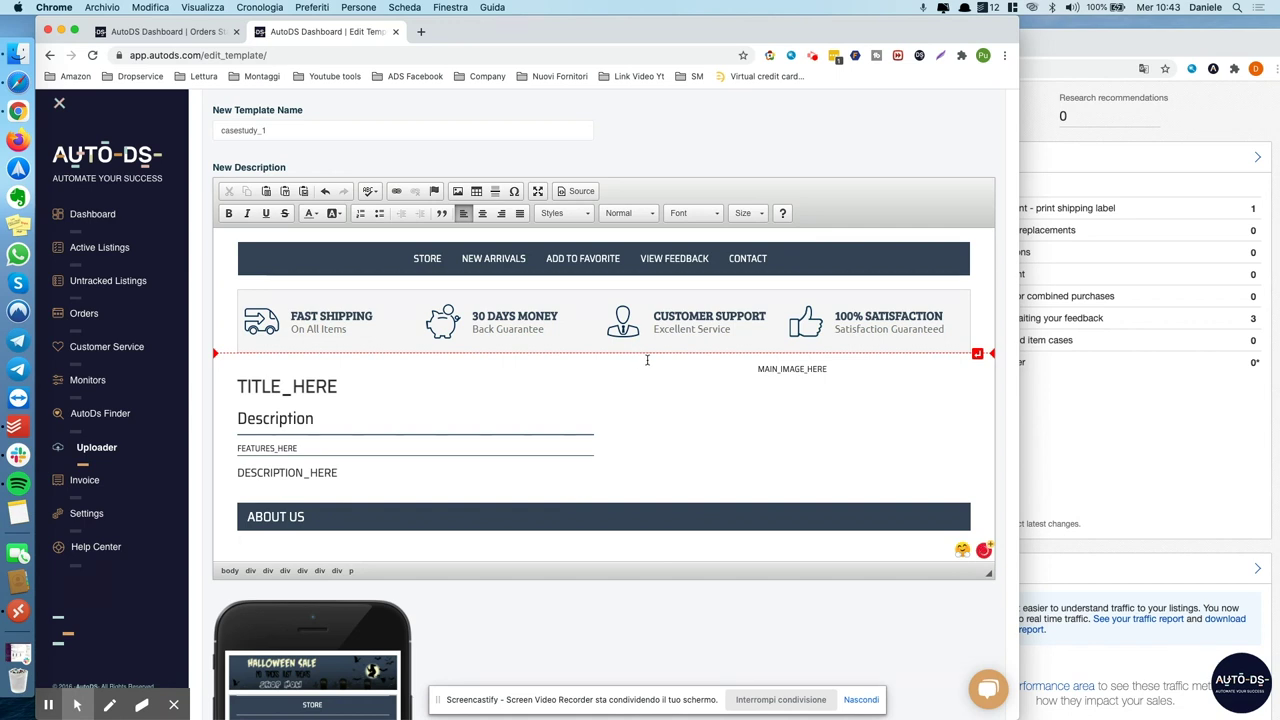
left_click(268, 390)
left_click_drag(268, 395, 371, 466)
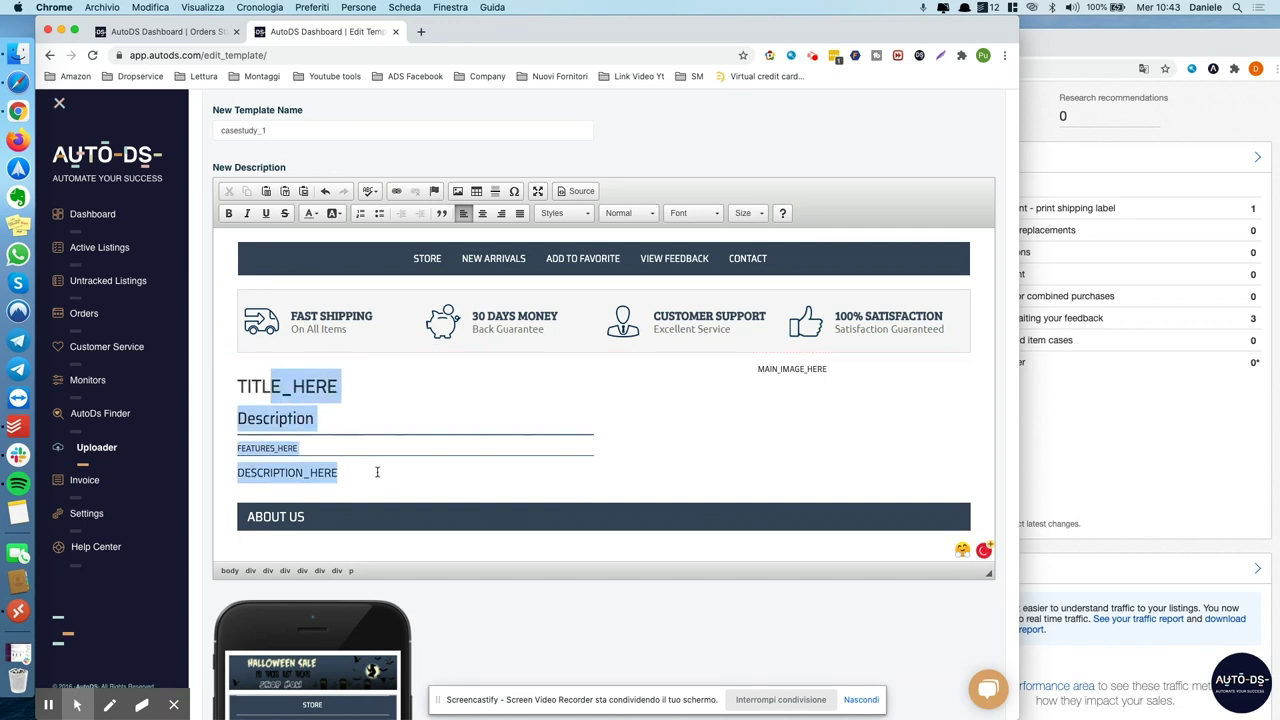
left_click(386, 479)
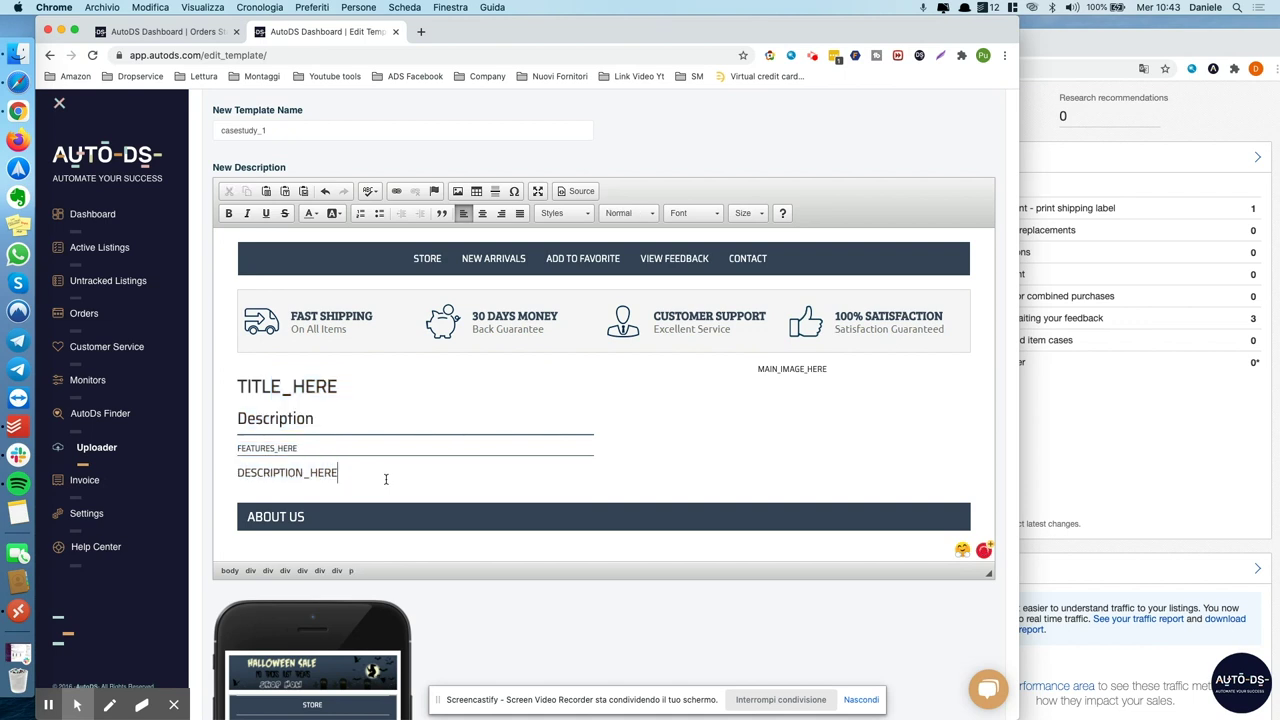
left_click(393, 335)
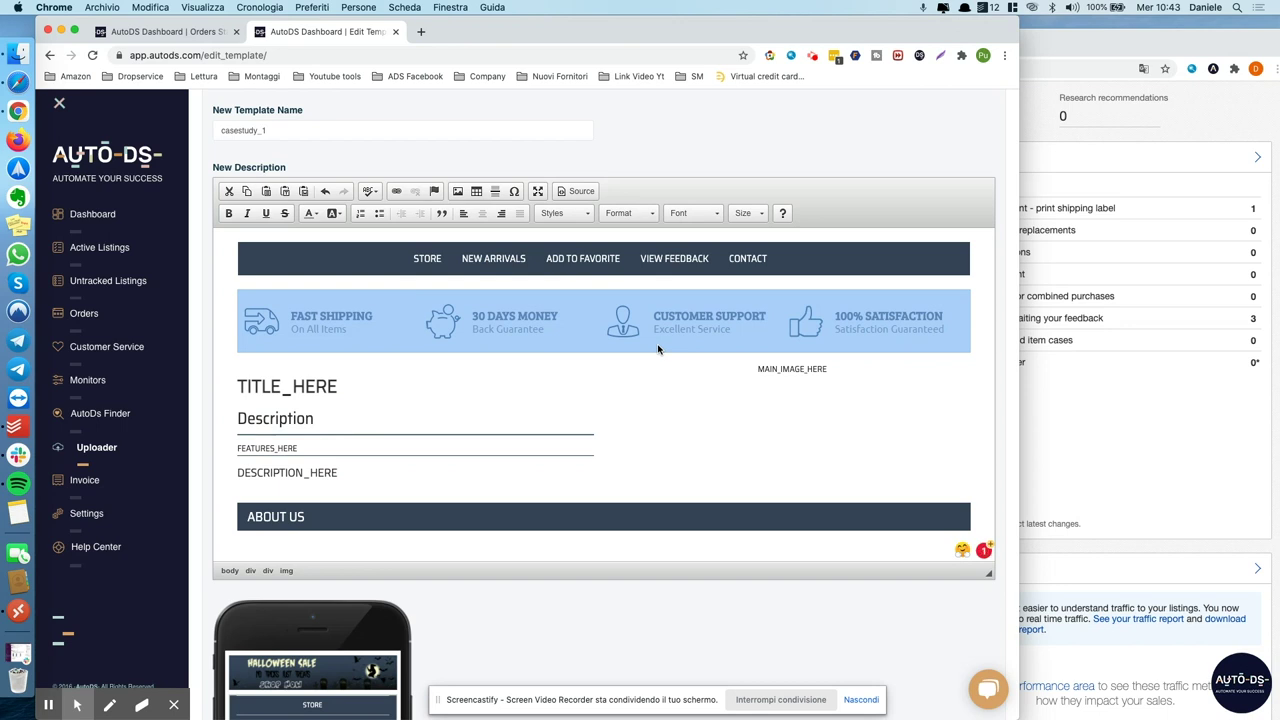
- Under ABOUT US, write "The best products and services are on your hands. Our primary goal is to give to you the best"
scroll(658, 349, "down", 3)
left_click(307, 373)
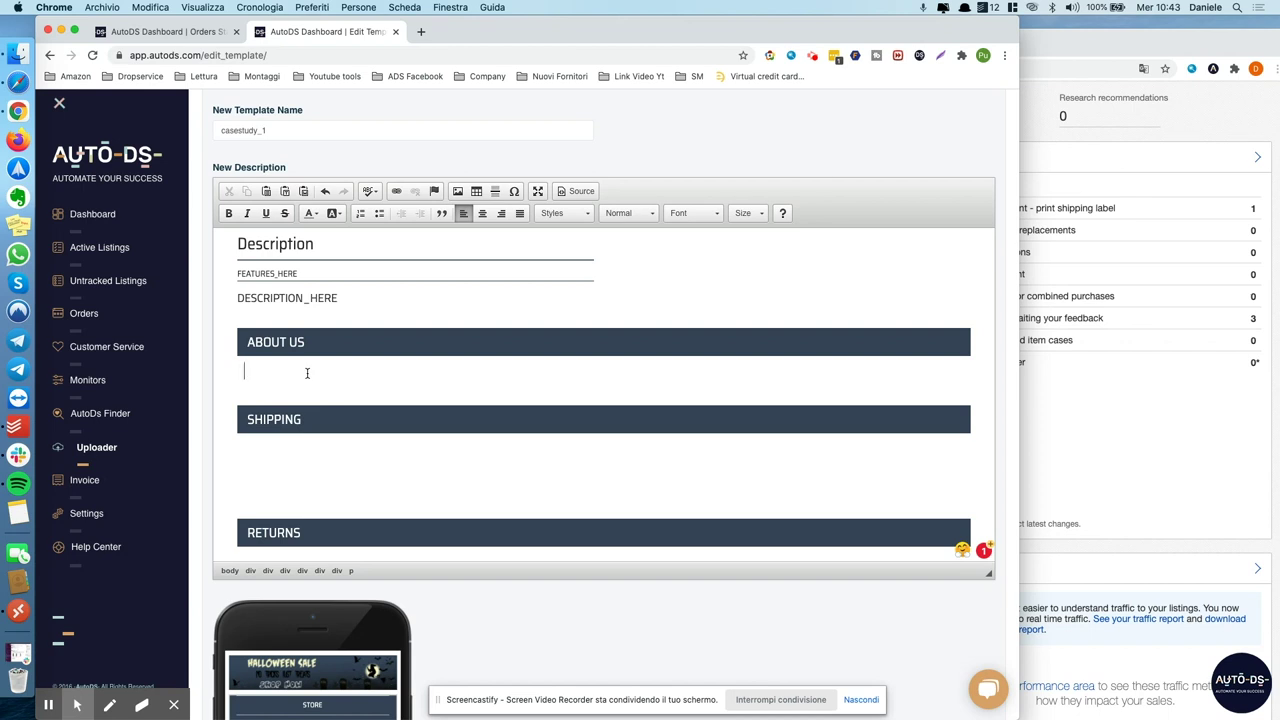
left_click(307, 373)
type("The best products and services are on your han")
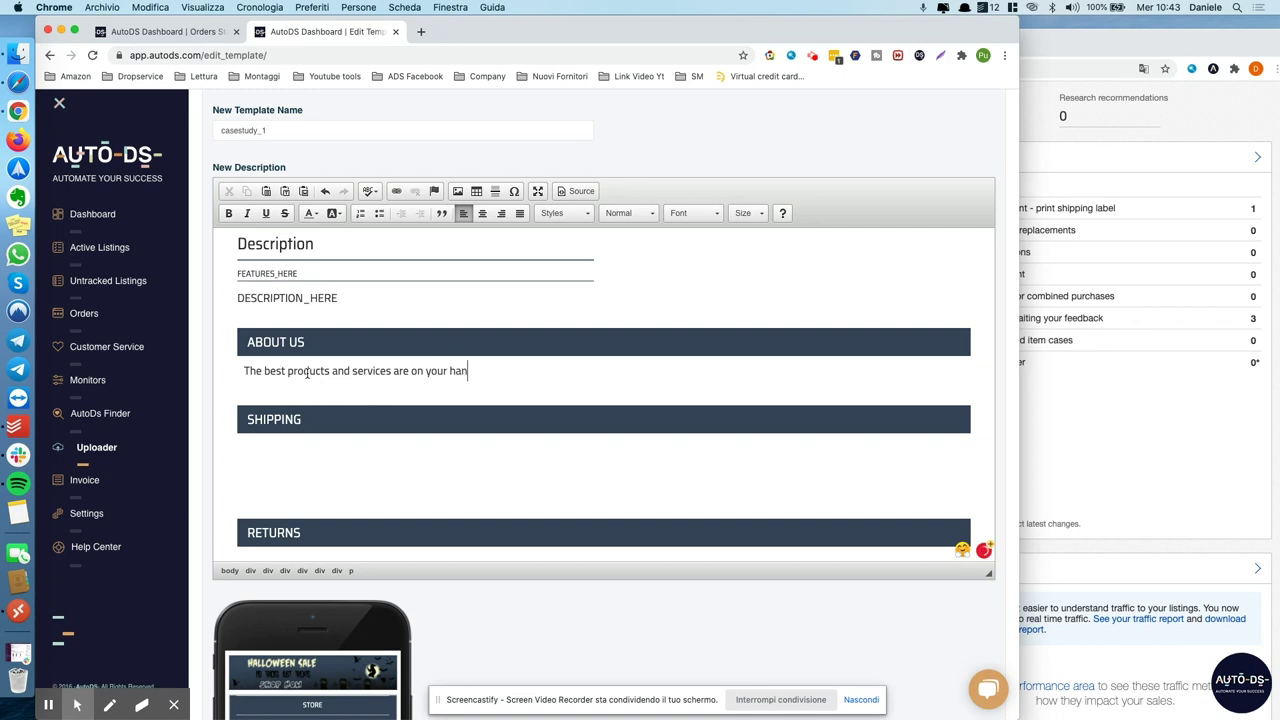
type("ds. Our primary goal is to give to you the best ser")
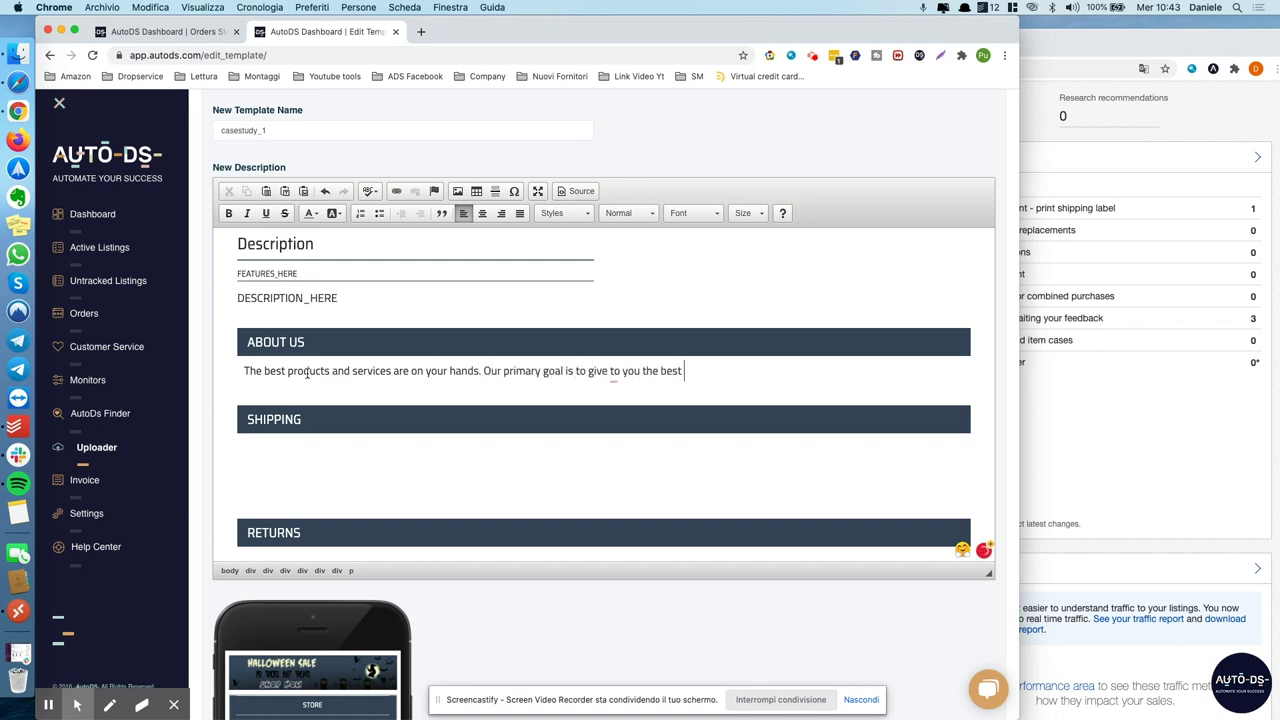
- Correct "give to you" to "give you" and end the sentence with "service with the fastest and cheaper shipping possible:"
left_click(622, 396)
type("vice wi")
type("th the fastest and cheaper shipping pos")
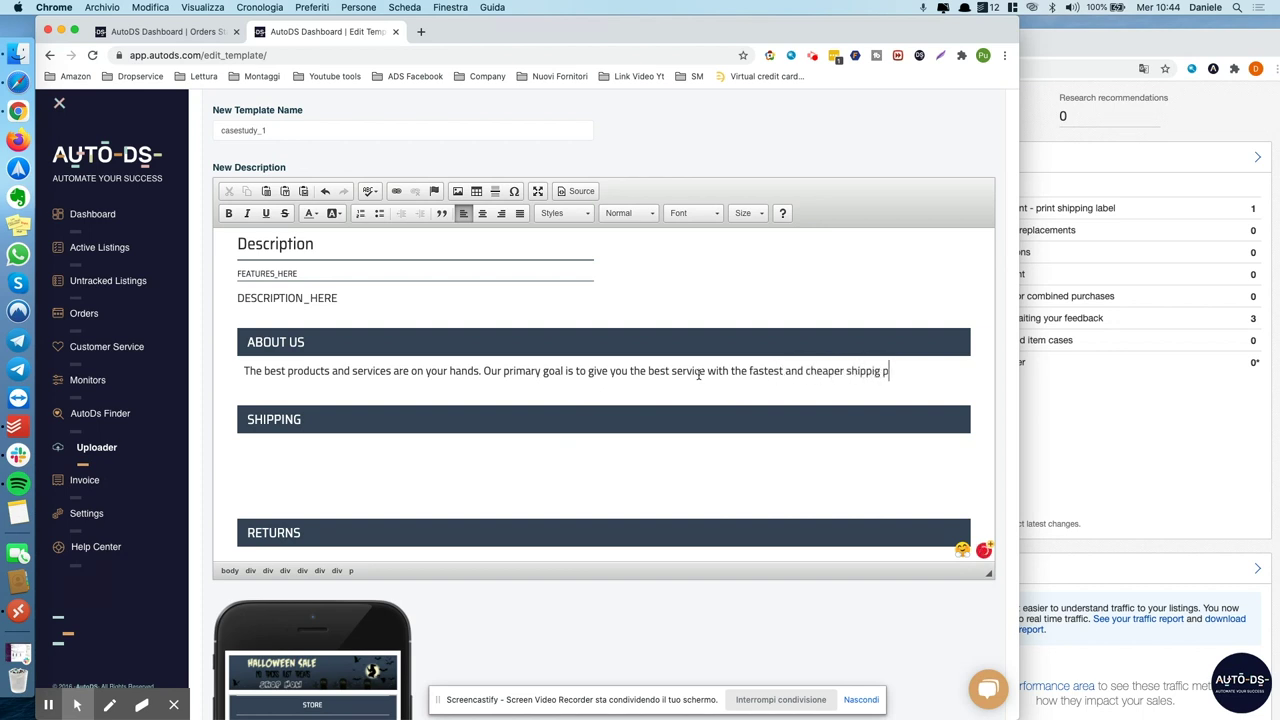
type("sible:")
- Add the line "We have thousands of products for you and we'll ship on the fastest way possible and will give you 30-days return service for free."
key("Return")
type("We have tho")
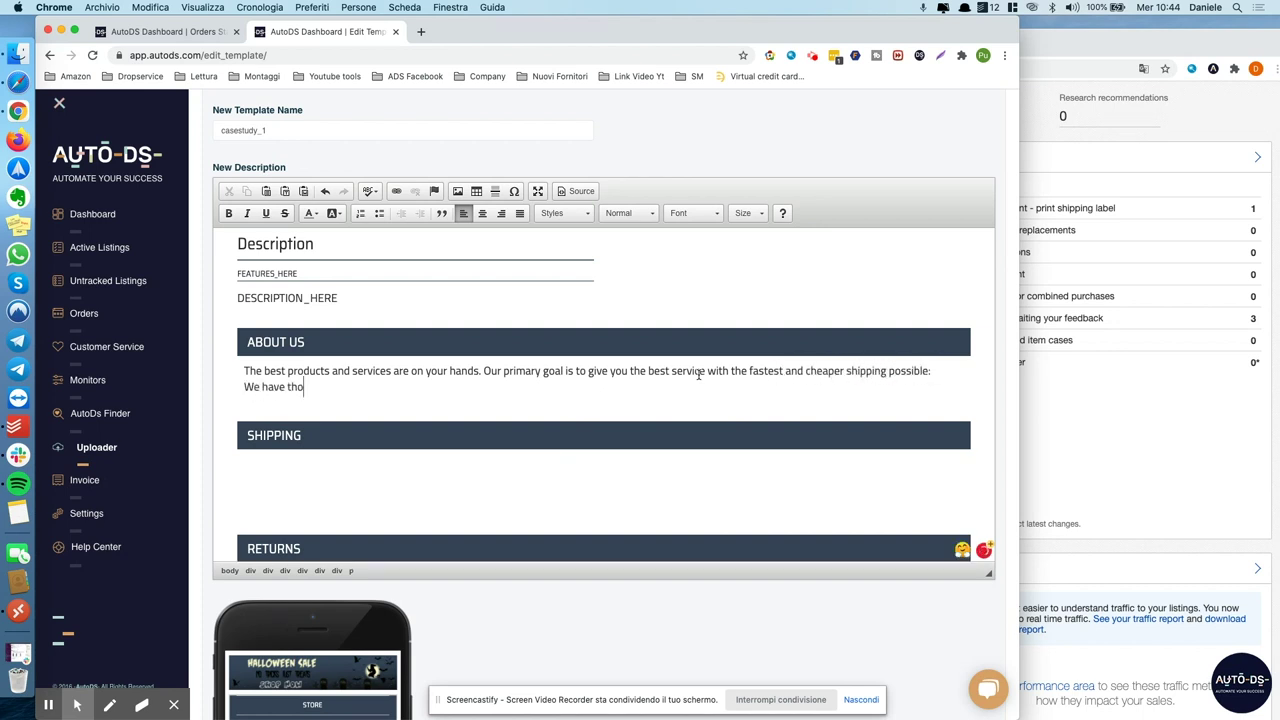
type("usands of products on third-part")
key("BackSpace")
key("BackSpace")
key("BackSpace")
key("BackSpace")
key("BackSpace")
key("BackSpace")
key("BackSpace")
key("BackSpace")
key("BackSpace")
key("BackSpace")
key("BackSpace")
key("BackSpace")
key("BackSpace")
key("BackSpace")
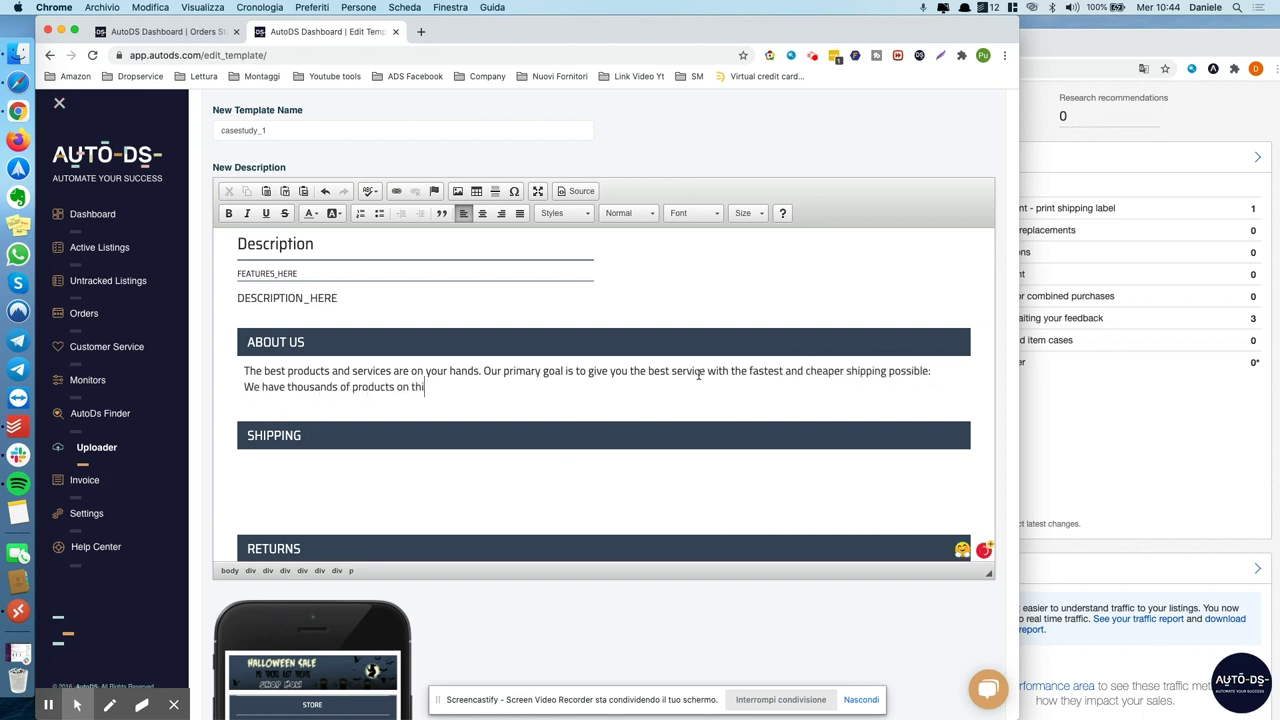
type("for you and we ca")
type("n")
key("BackSpace")
key("BackSpace")
key("BackSpace")
key("BackSpace")
key("BackSpace")
type("i'll ship")
key("BackSpace")
key("BackSpace")
key("BackSpace")
key("BackSpace")
key("BackSpace")
type("e'll ship on the fastest way possible and will g")
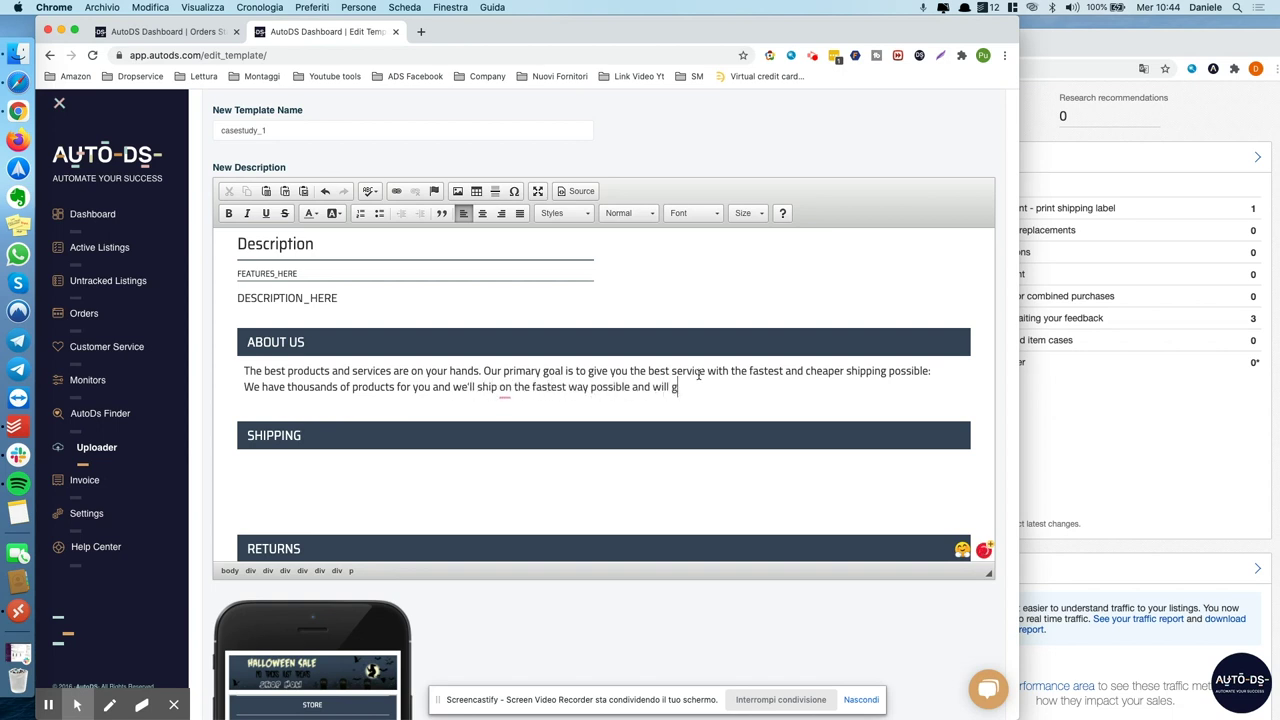
type("ive you 30-days return service for free.")
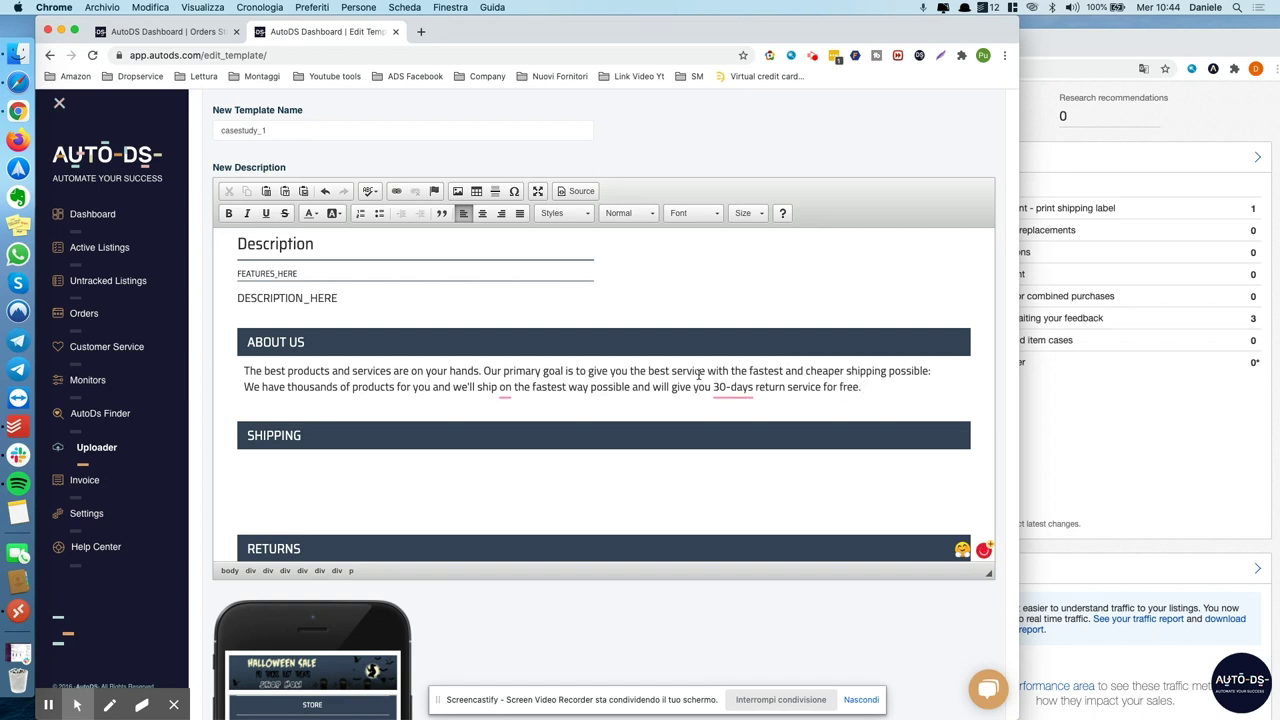
- Add a third ABOUT US line reading "We're on the business since 2012."
key("Return")
type("We're on the business since ")
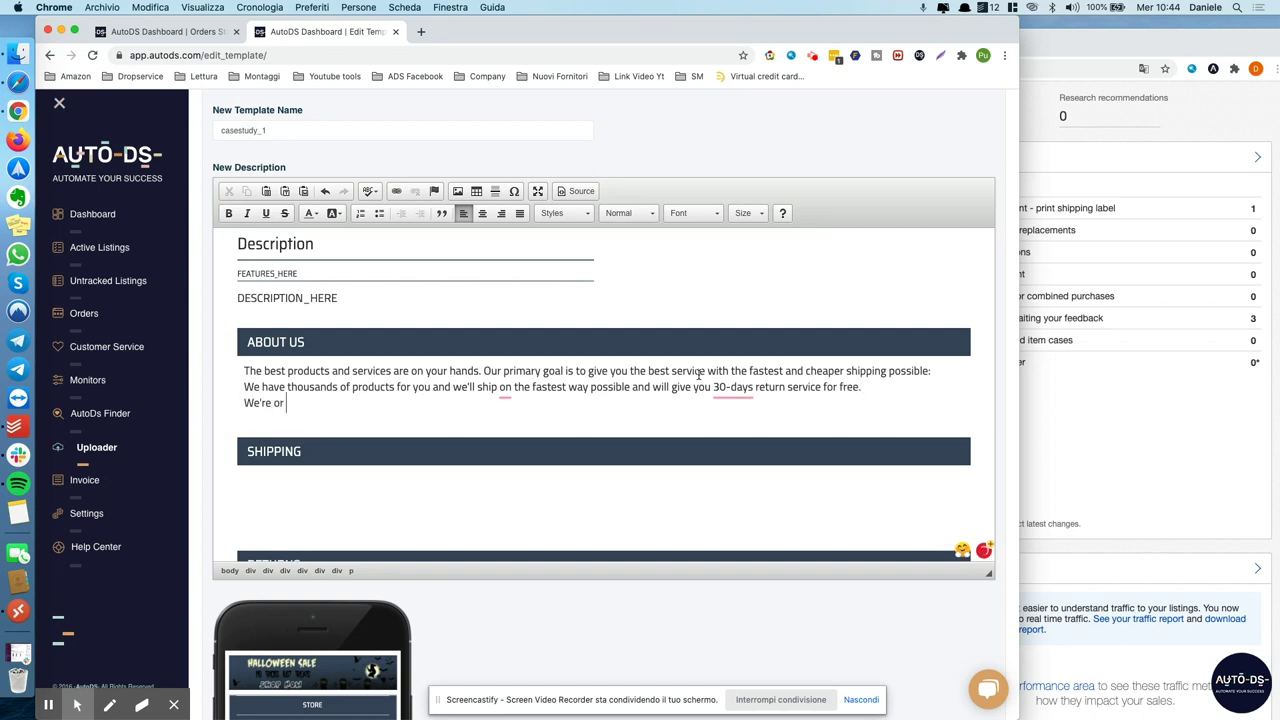
type("2012.")
- Accept the suggested grammar corrections in ABOUT US: "in the business", "a 30-days" and "ship in the fastest way"
mouse_move(280, 402)
left_click(285, 444)
mouse_move(748, 386)
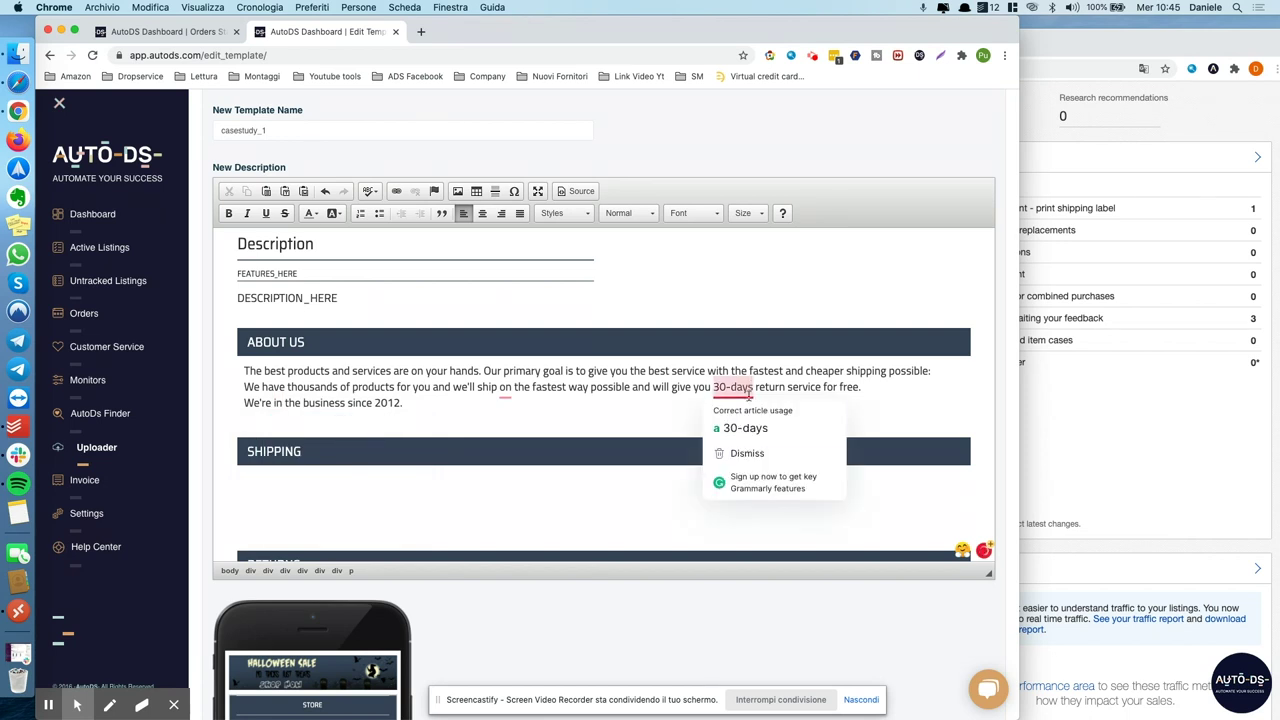
mouse_move(500, 386)
left_click(520, 428)
- Extend the last ABOUT US line to "We're in the business since 2012 with thousands of happy customers."
scroll(640, 400, "down", 2)
left_click(574, 386)
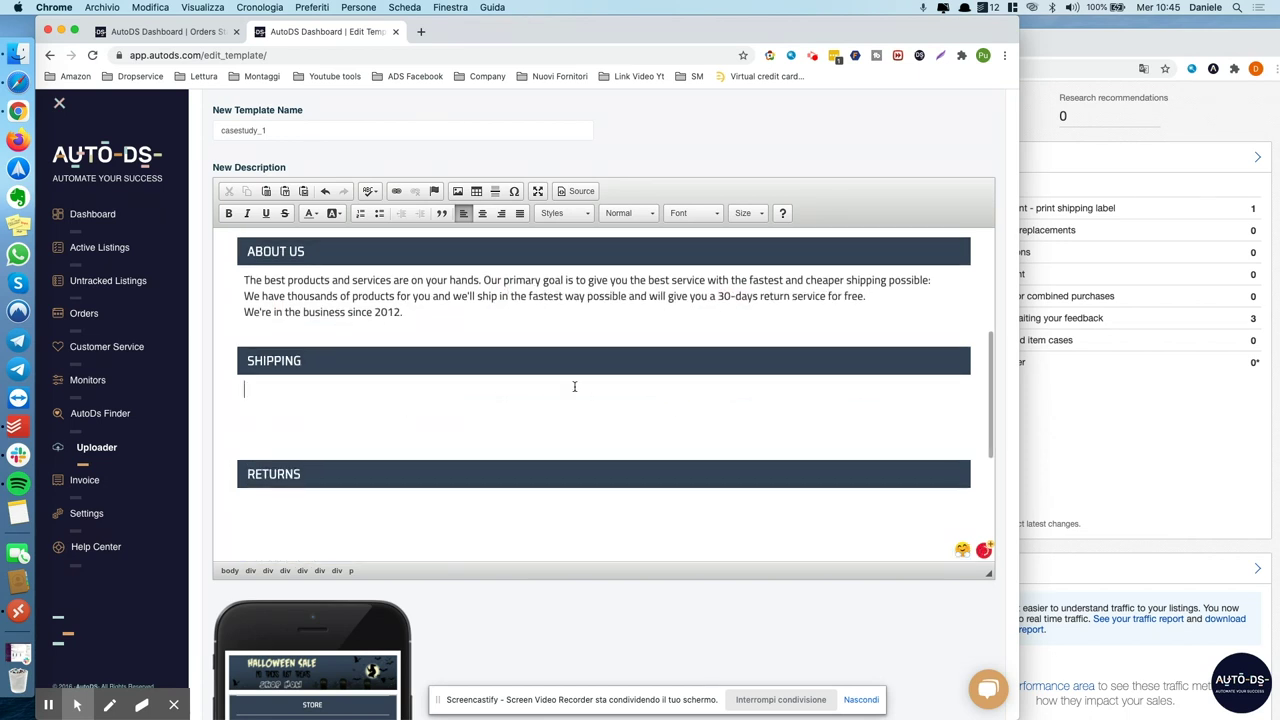
type("with thous")
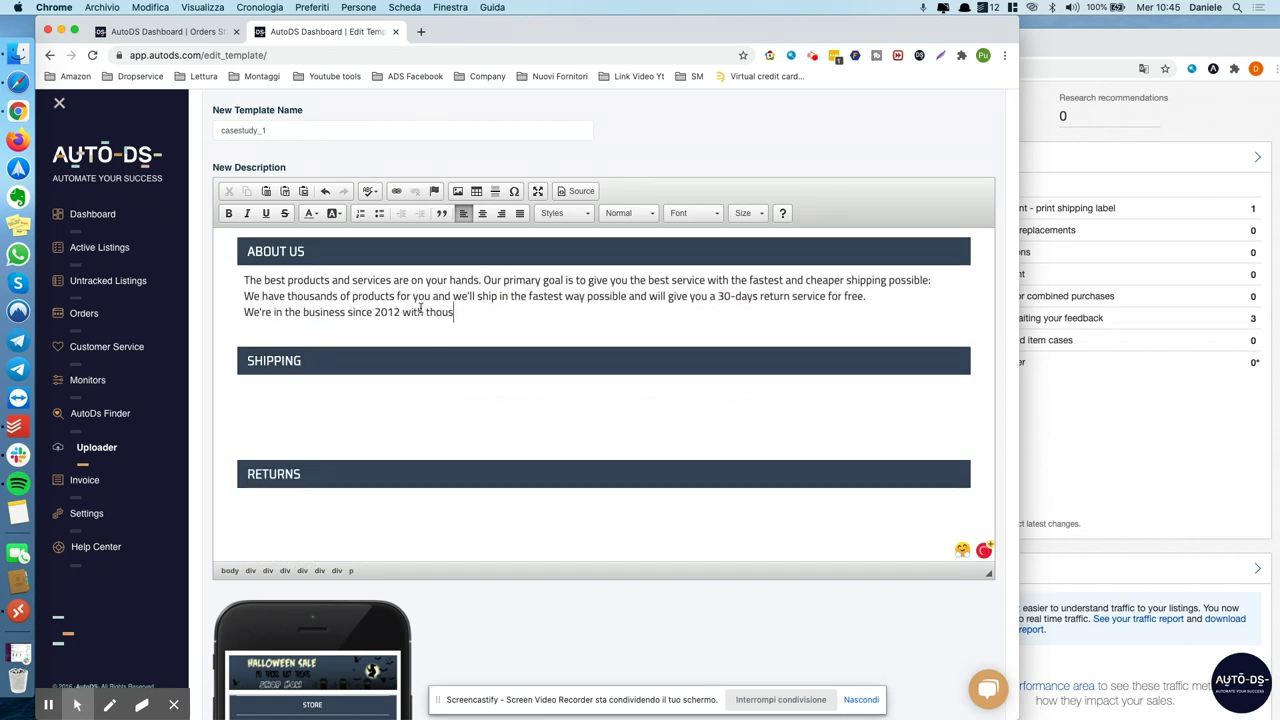
type("ands of happy customers.")
- Under SHIPPING, write "We offer free shipping on all our orders. We'll use the best courier service"
left_click(281, 390)
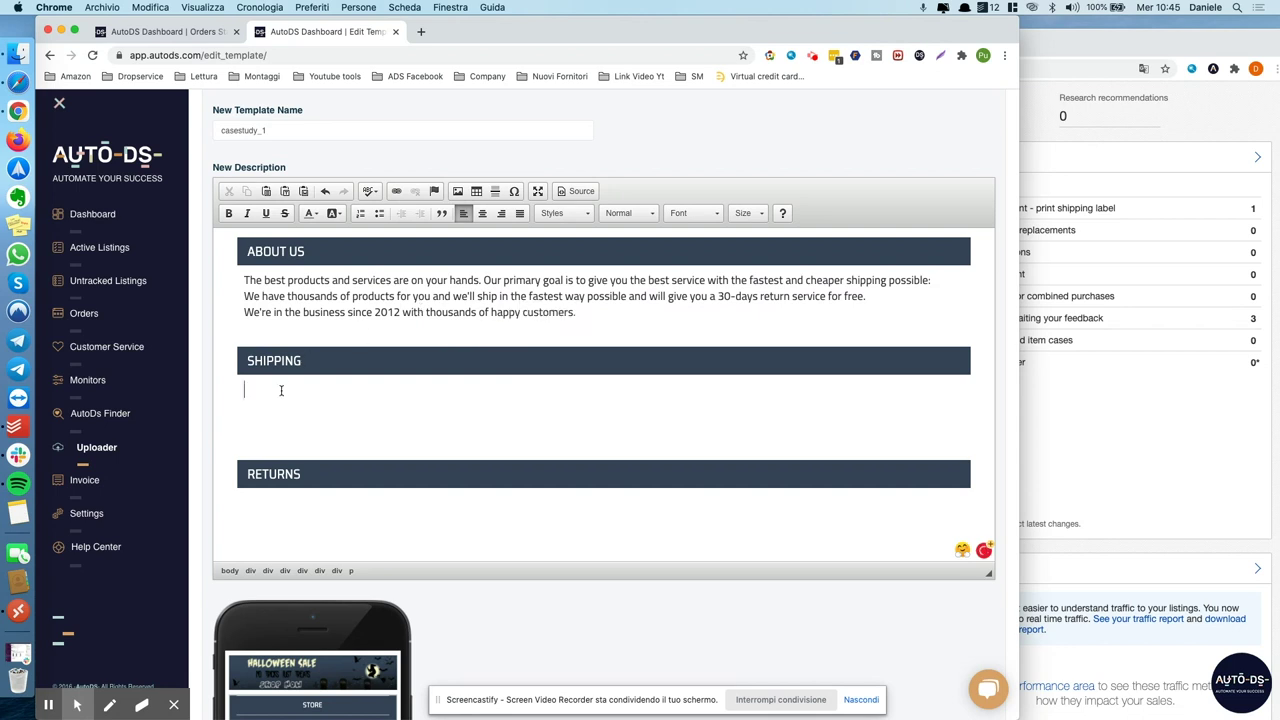
type("We offer free shipping on all our orders ")
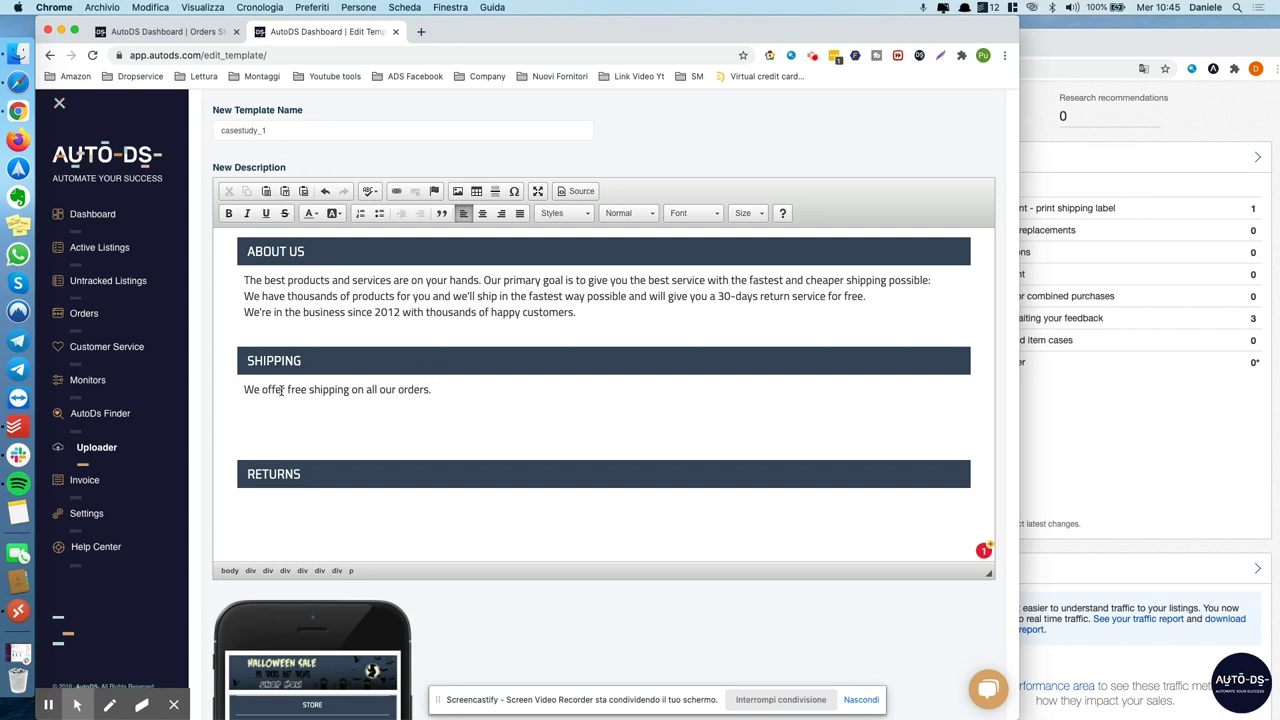
type("We'll use the best courier service per la ")
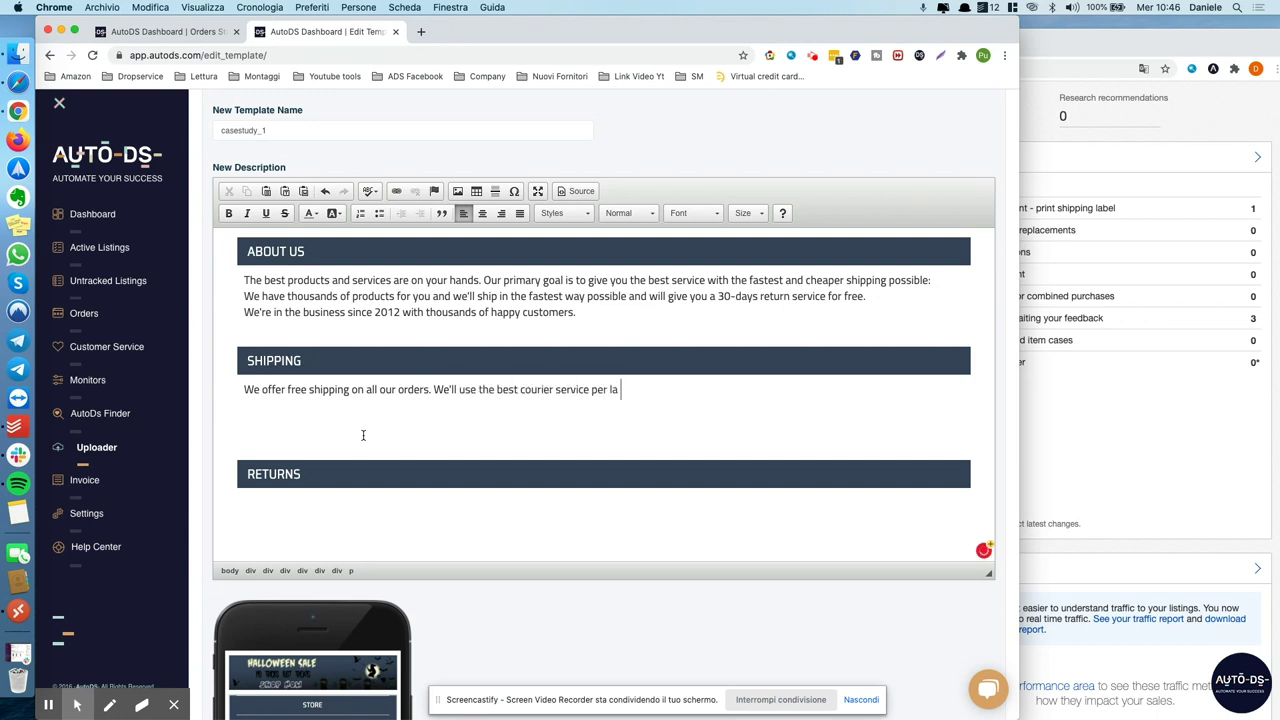
- Finish the courier sentence with "for your delivery address, on this way you'll have always the best time possible for your purchases."
type(" you r delivery address, on this way you'll have always the best time possible for your purchases +")
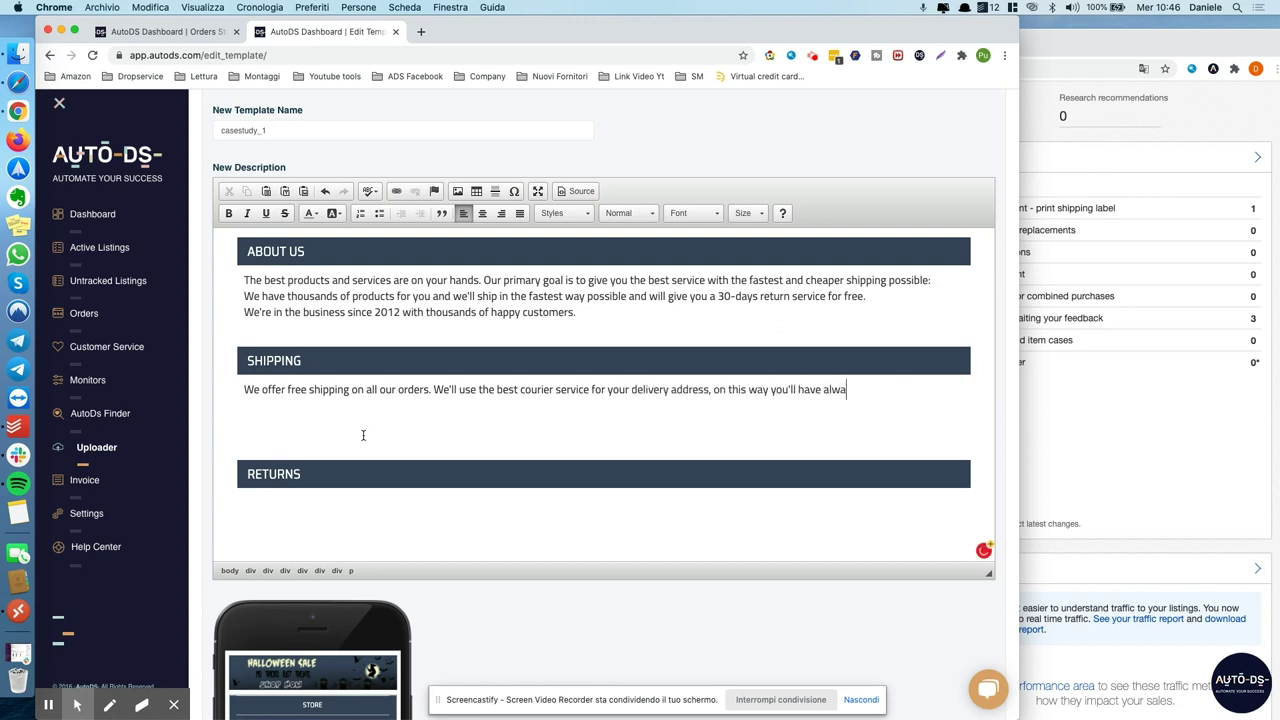
key("BackSpace")
type(".")
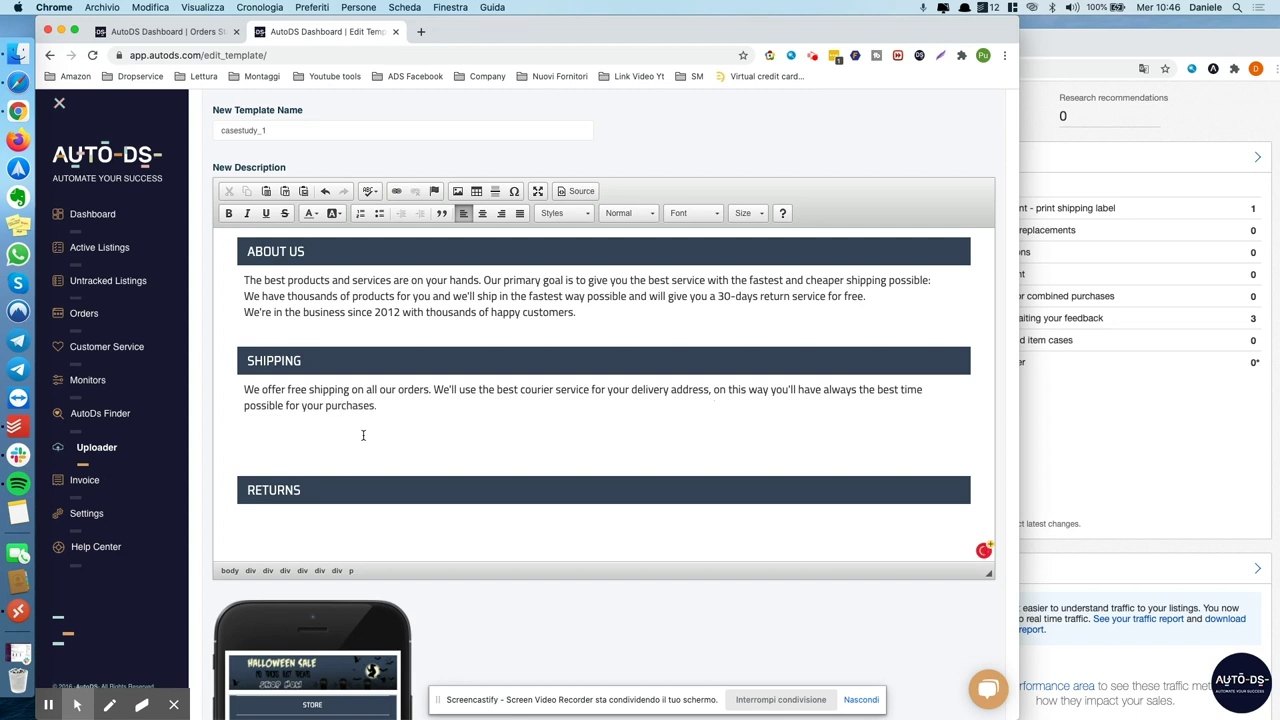
- Start a new SHIPPING line with "Sometimes can happen" and correct "on this way" to "in this way" in the courier sentence
key("Return")
type("Sometimes can happen")
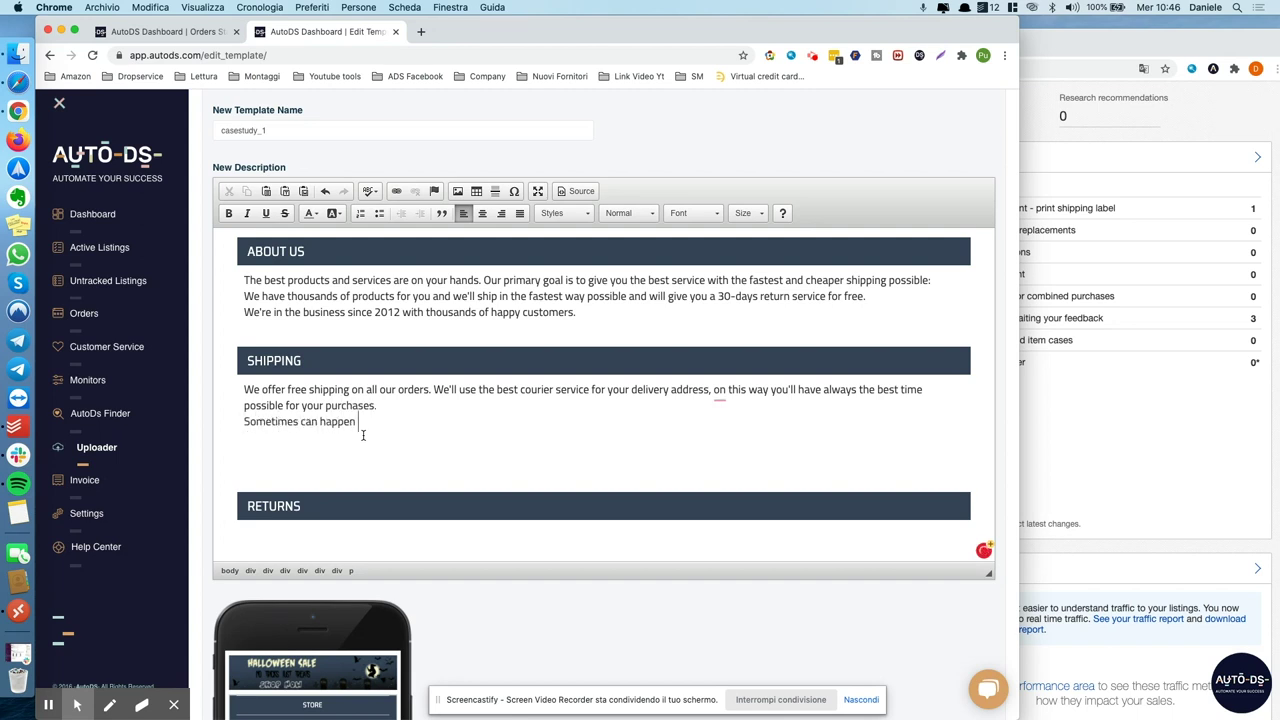
double_click(719, 389)
type("in")
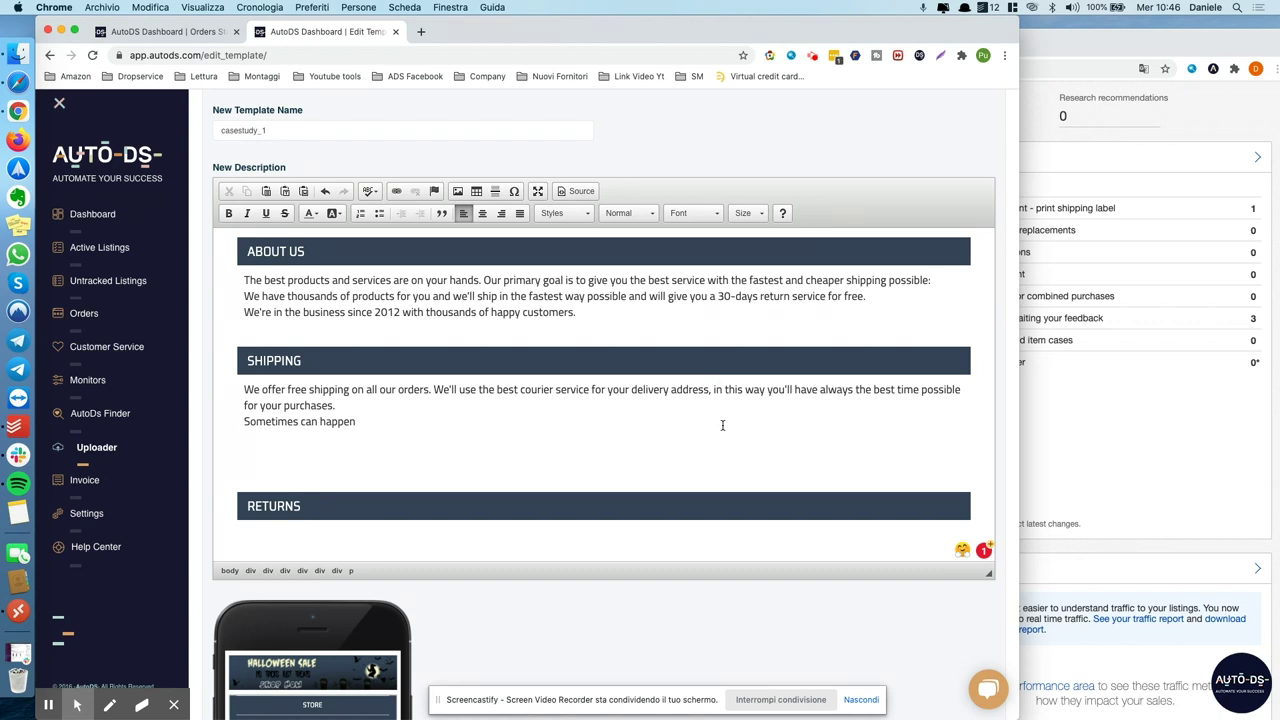
- Continue the new SHIPPING line with "delays doesn't relate to our service"
left_click(381, 421)
type("delays doesn't related with ou")
type("r service")
left_click_drag(485, 421, 459, 421)
type("to")
- Extend the delays sentence with "but from external factors like weather"
left_click(554, 427)
type("but fro externa")
key("BackSpace")
key("BackSpace")
key("BackSpace")
key("BackSpace")
key("BackSpace")
key("BackSpace")
key("BackSpace")
key("BackSpace")
type("m external factors like weather ")
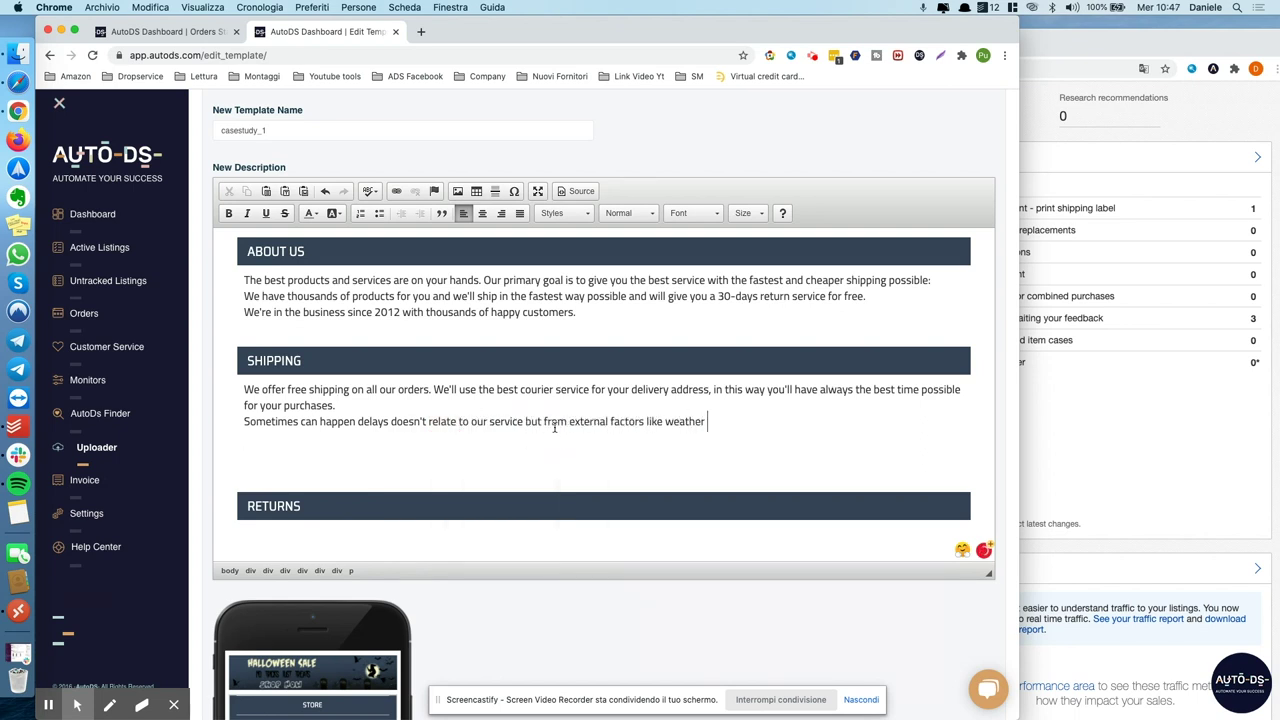
- End the delays sentence with "etc." and correct "doesn't" to "don't"
type("etc.")
left_click(458, 421)
key("BackSpace")
key("BackSpace")
key("BackSpace")
left_click(484, 440)
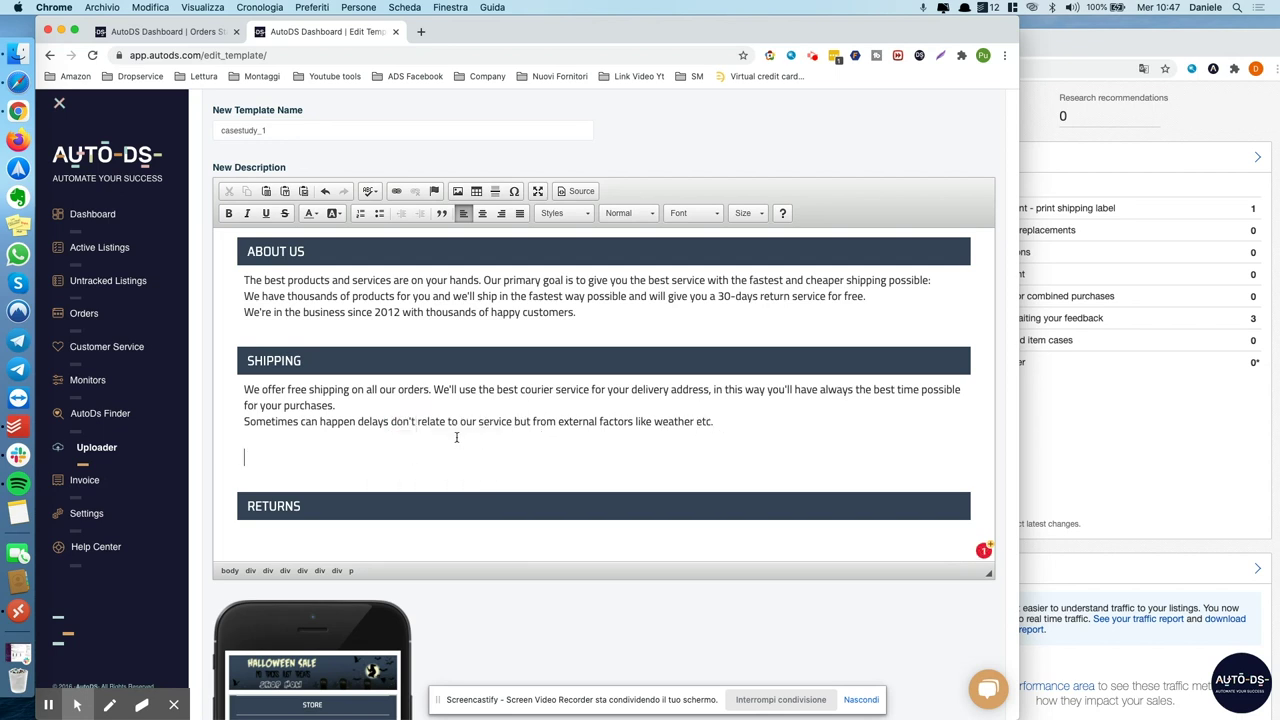
- Add another SHIPPING line beginning "Some addresses will not eligible for this shipping, in that"
key("BackSpace")
key("Return")
type("Some addresses will not eligible for this shipping, in that")
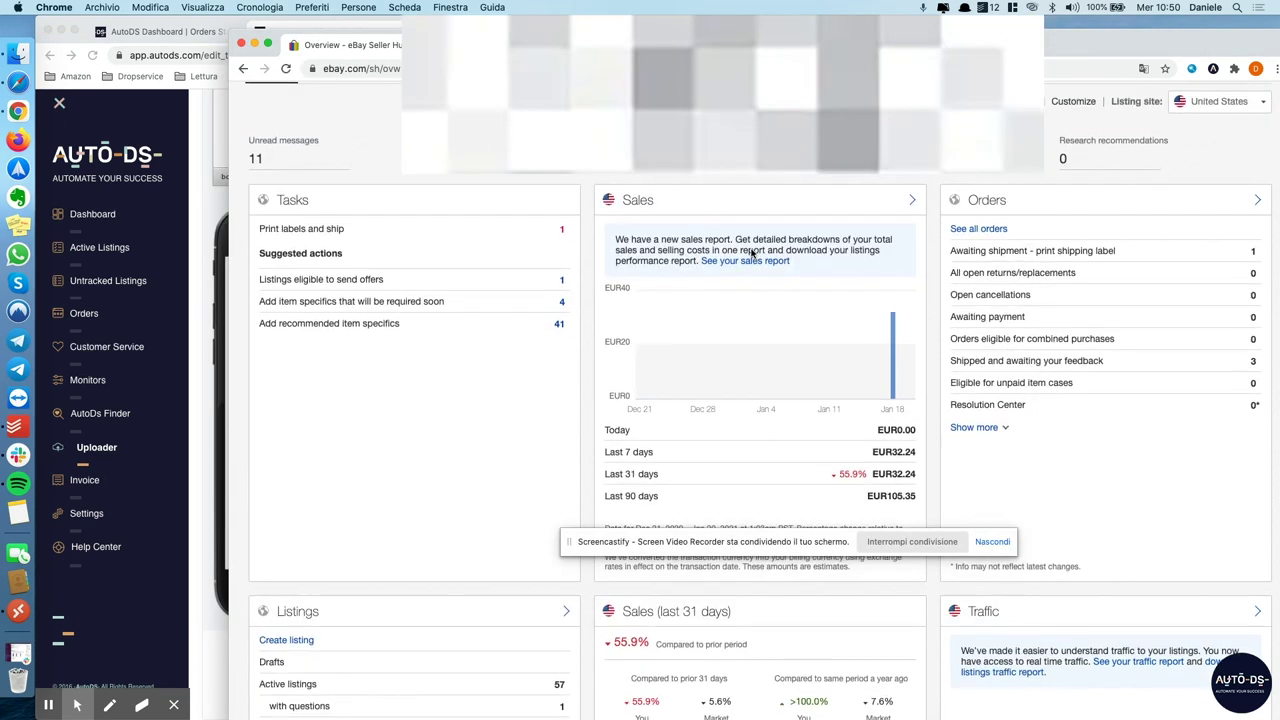
- In eBay Seller Hub, open the Traffic report in a separate tab and examine the daily impressions around Jan 11
right_click(524, 188)
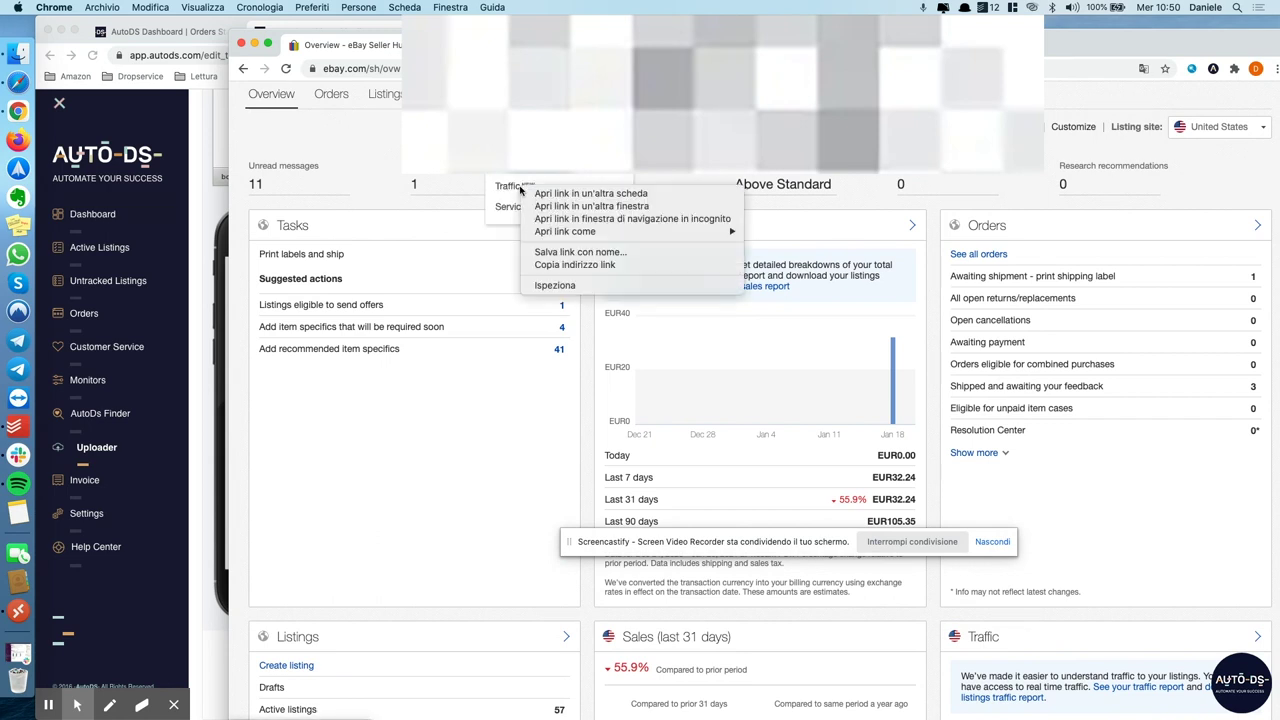
left_click(532, 192)
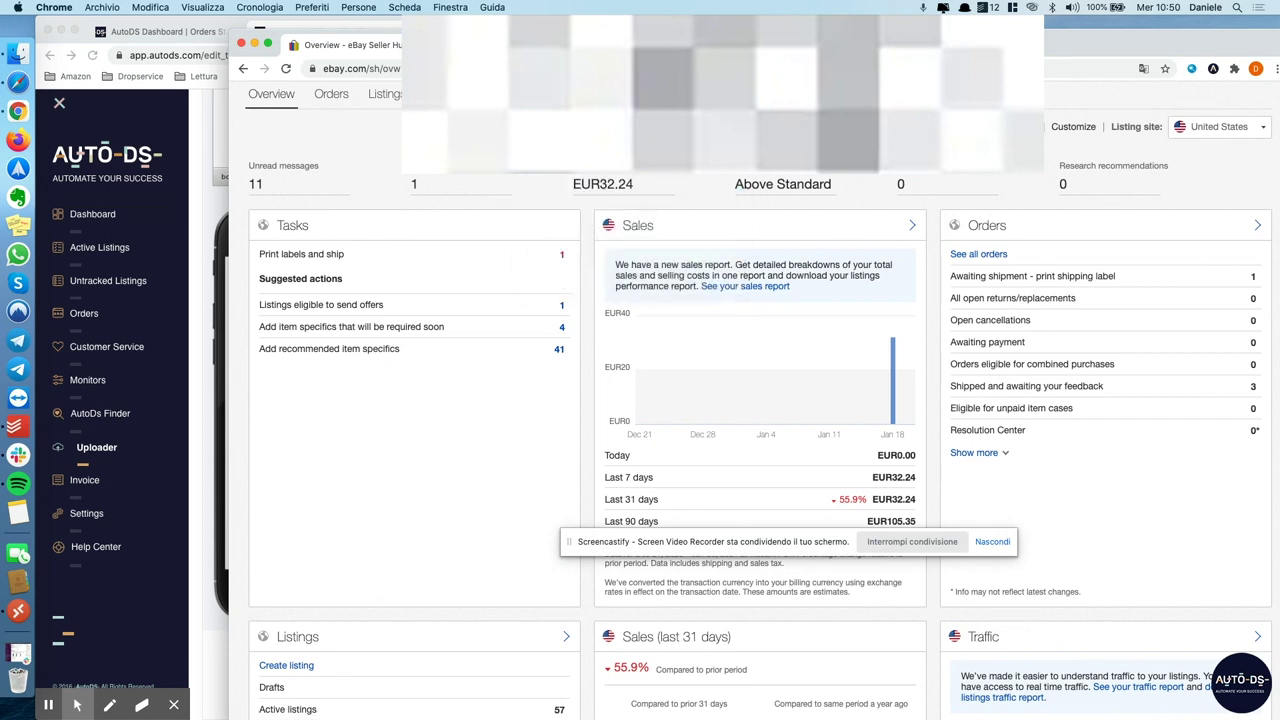
scroll(474, 332, "down", 3)
scroll(474, 332, "down", 2)
scroll(474, 331, "up", 1)
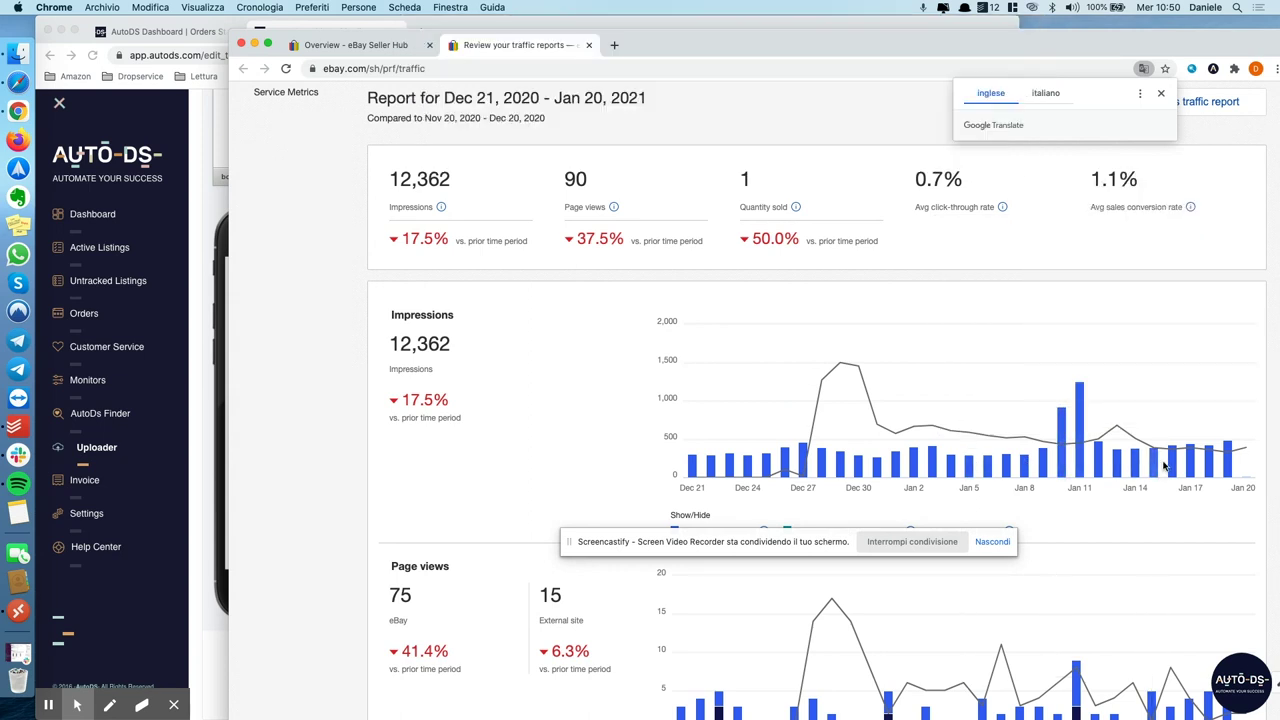
mouse_move(1064, 469)
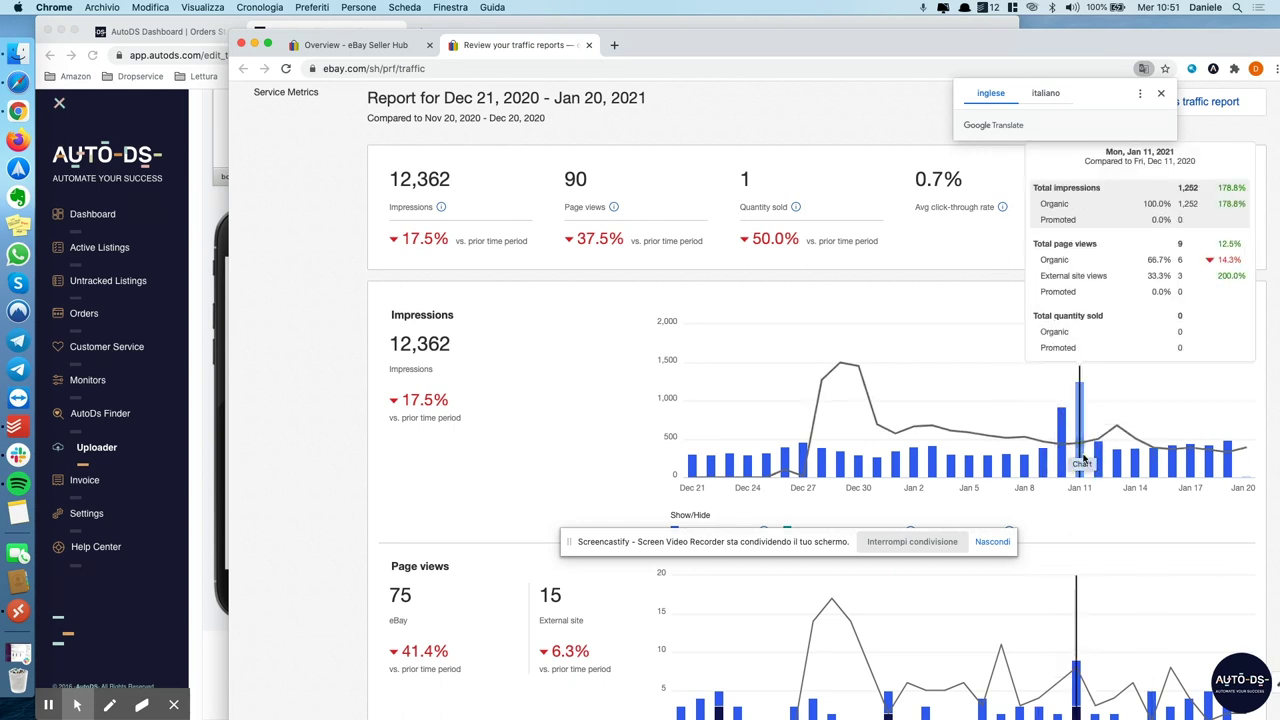
mouse_move(1152, 466)
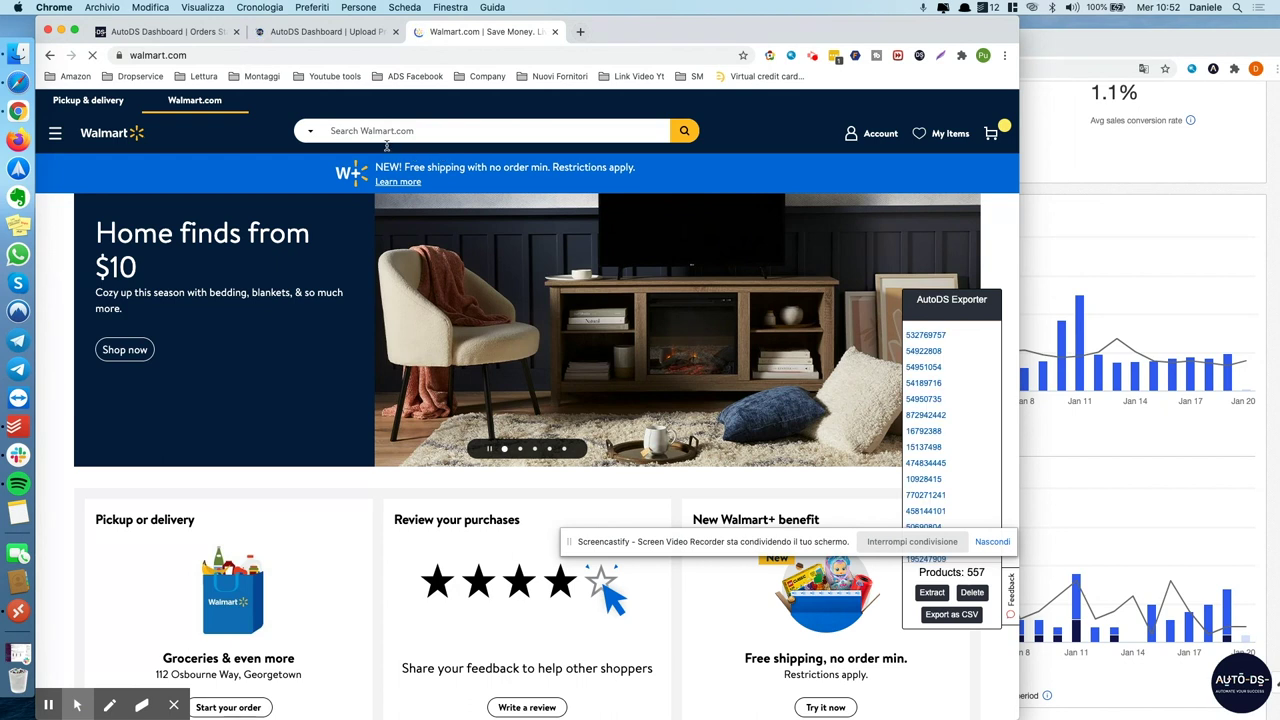
- Search Walmart for "fitness accessories"
left_click(369, 128)
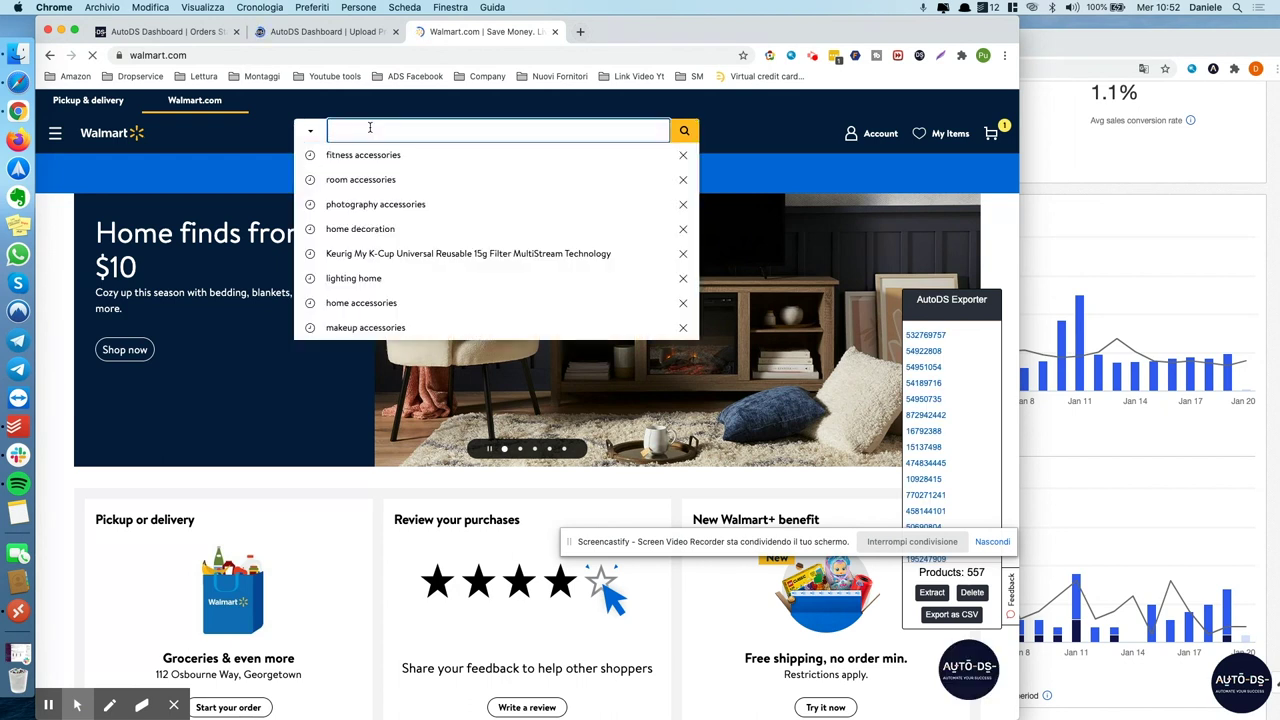
type("c")
key("BackSpace")
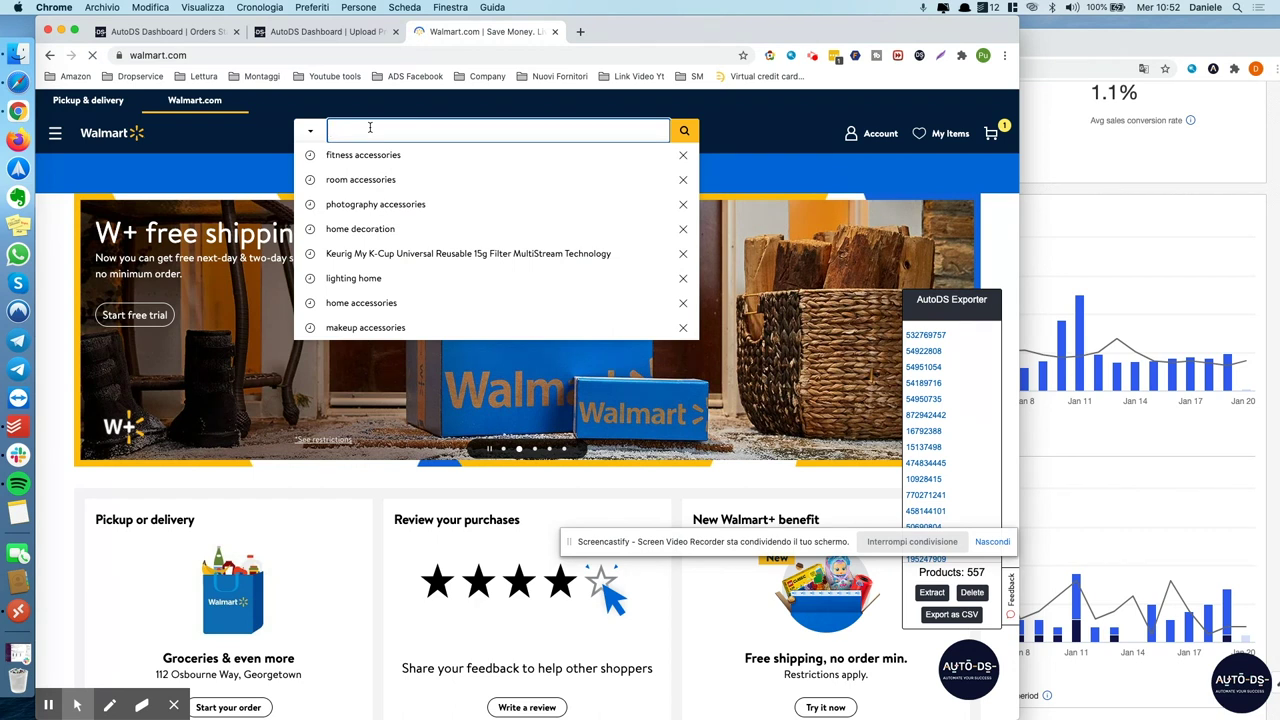
type("f")
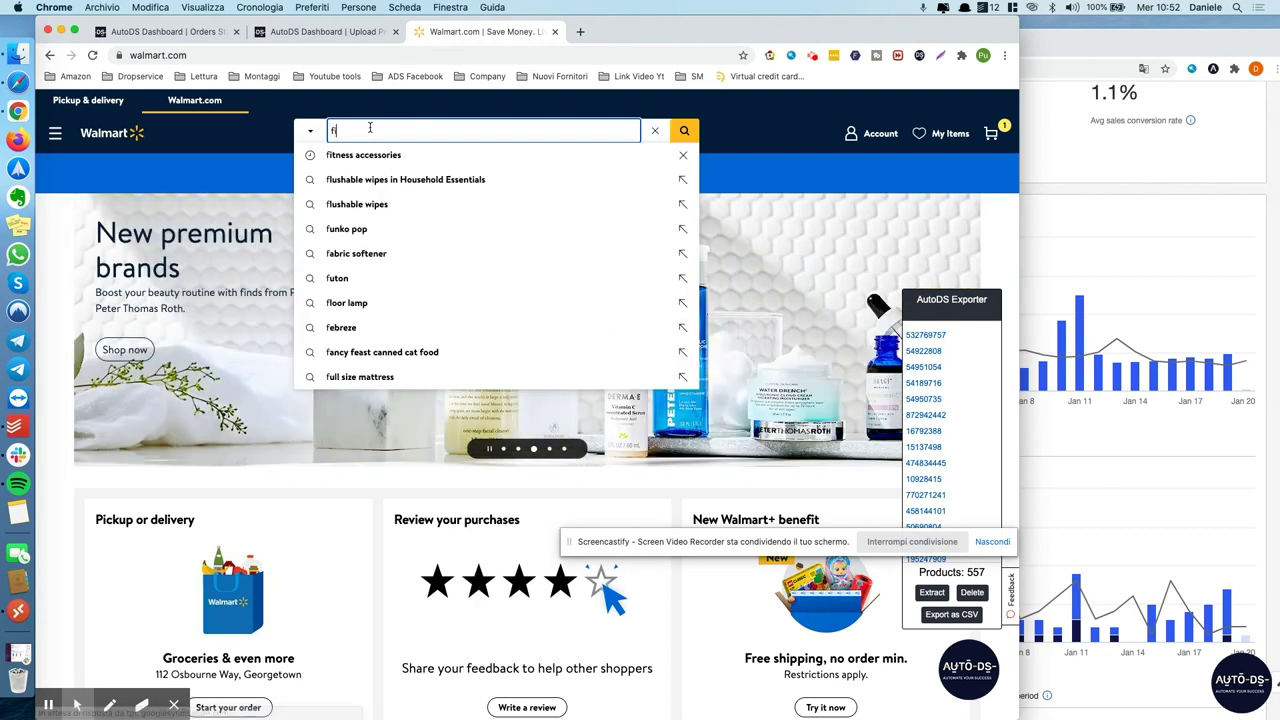
type("itness")
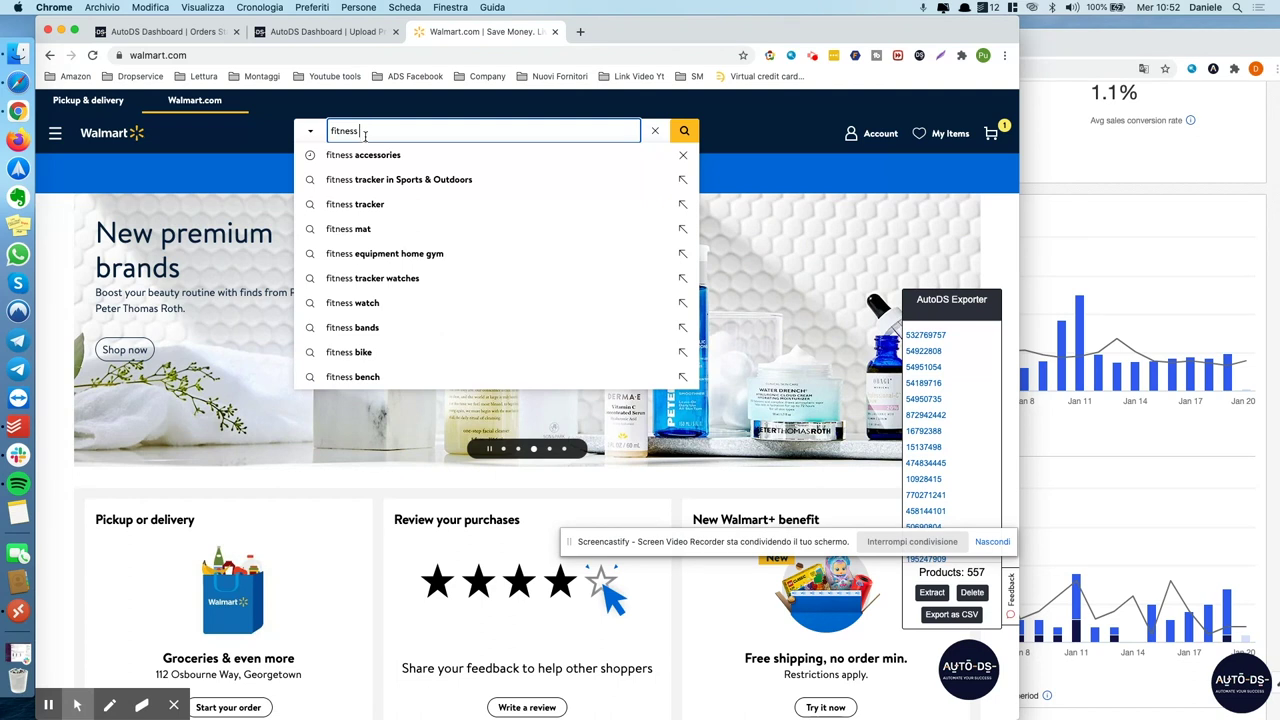
key("Return")
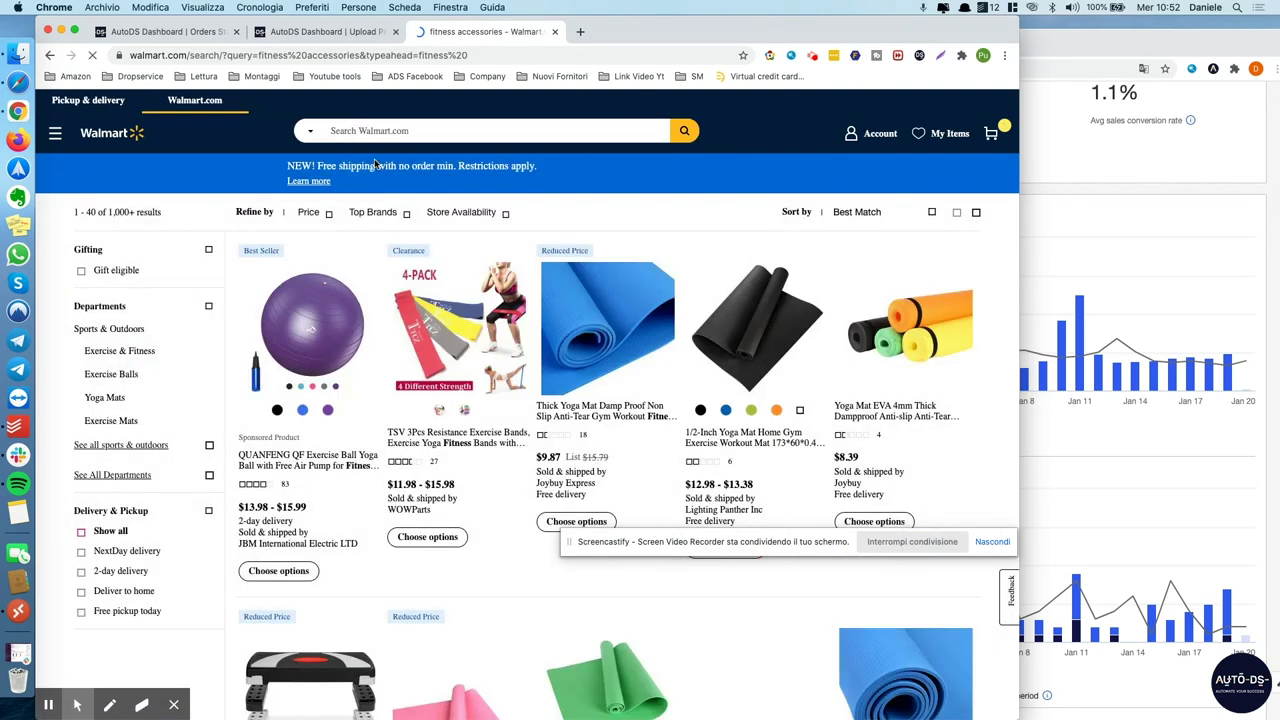
- Filter the Walmart results to Deliver to home with a price range of $20 to $50
scroll(200, 400, "down", 3)
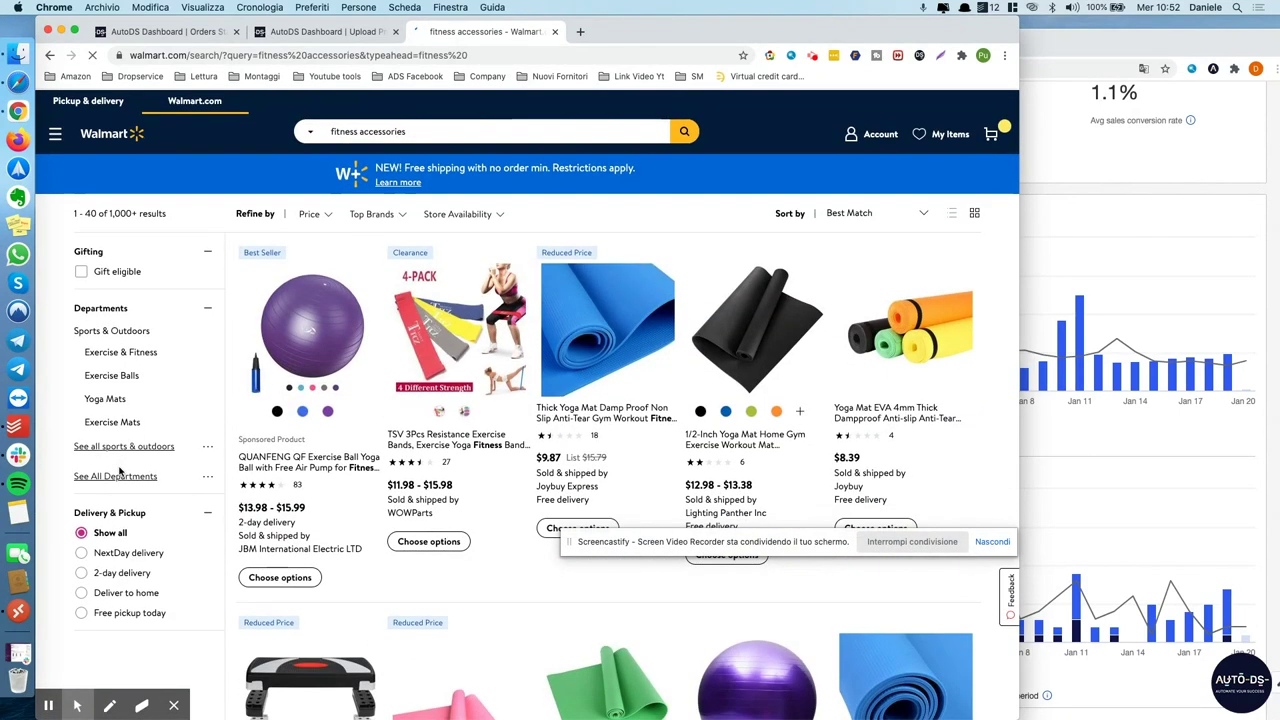
left_click(82, 594)
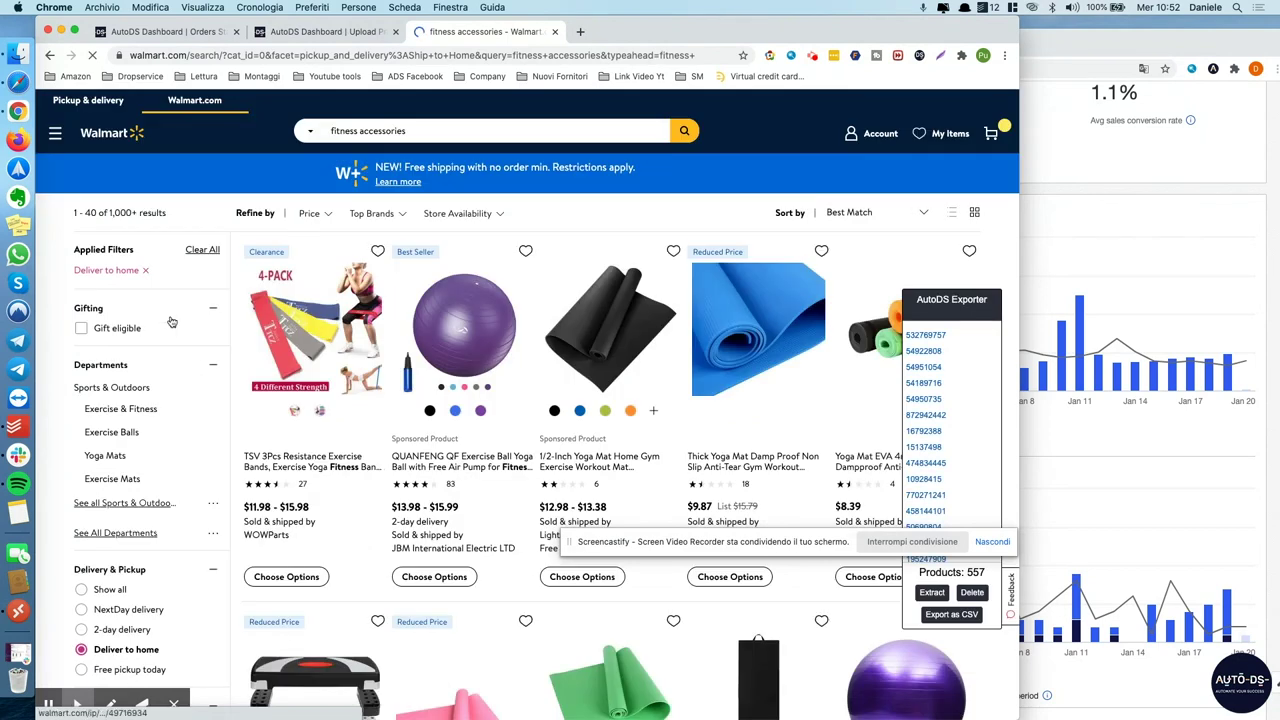
scroll(165, 380, "down", 5)
left_click(106, 539)
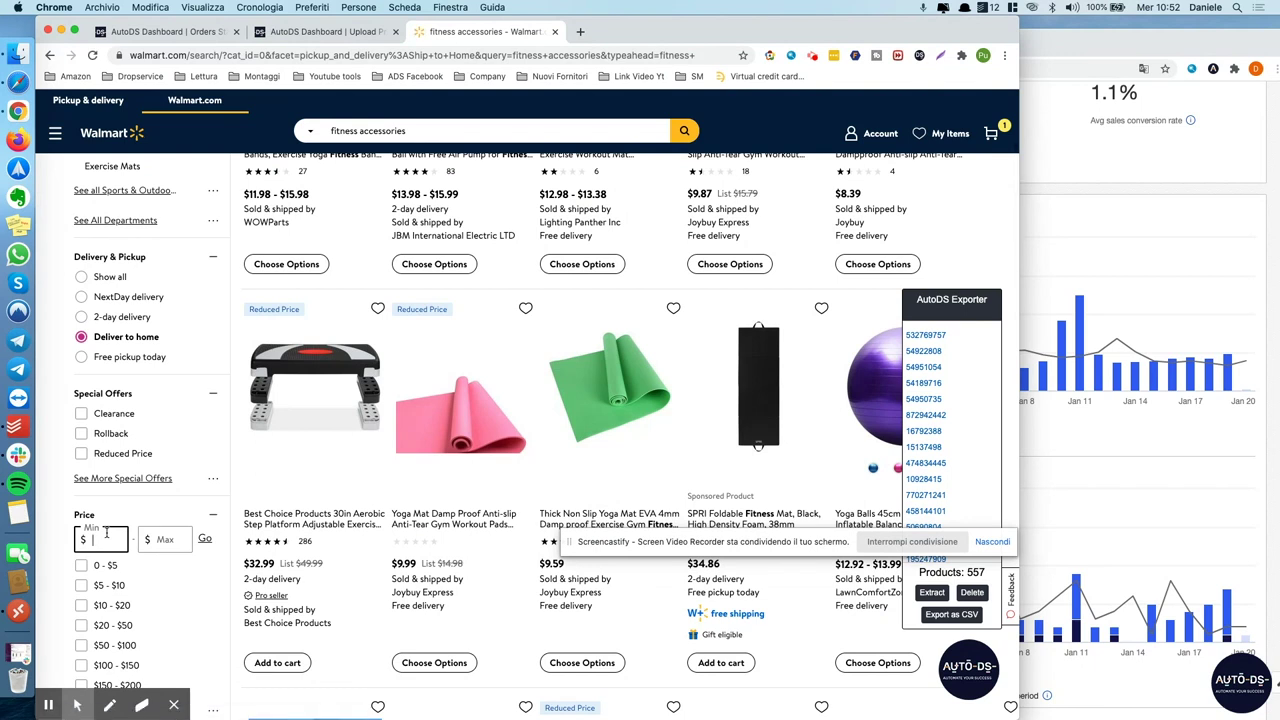
type("20")
key("Tab")
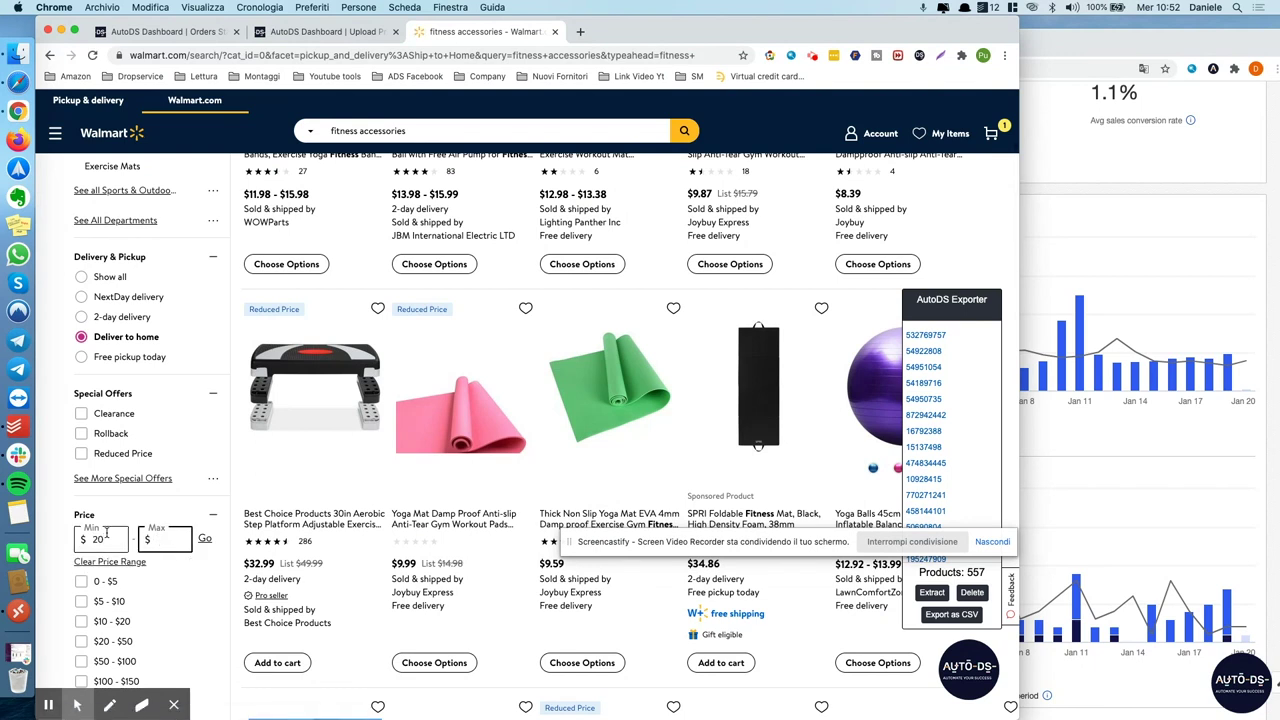
type("50")
left_click(204, 538)
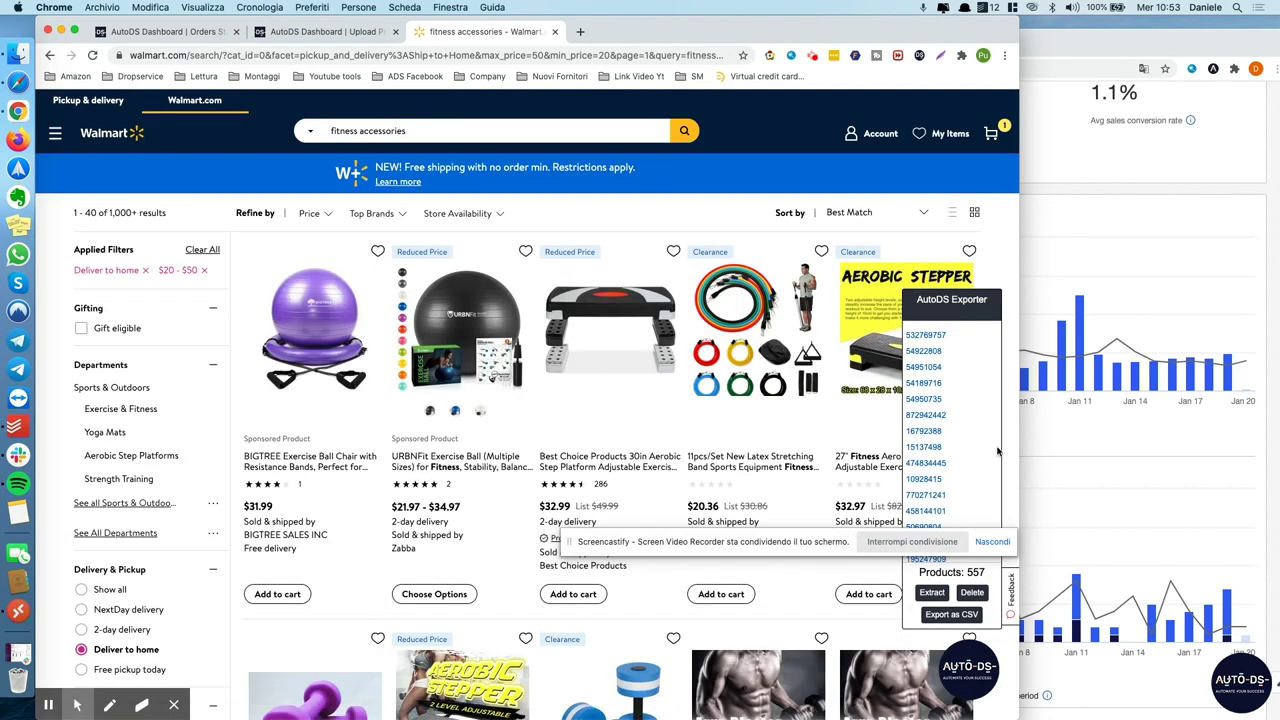
- Clear the AutoDS Exporter's product list and extract the product IDs from the filtered results page
left_click(972, 594)
scroll(658, 466, "down", 5)
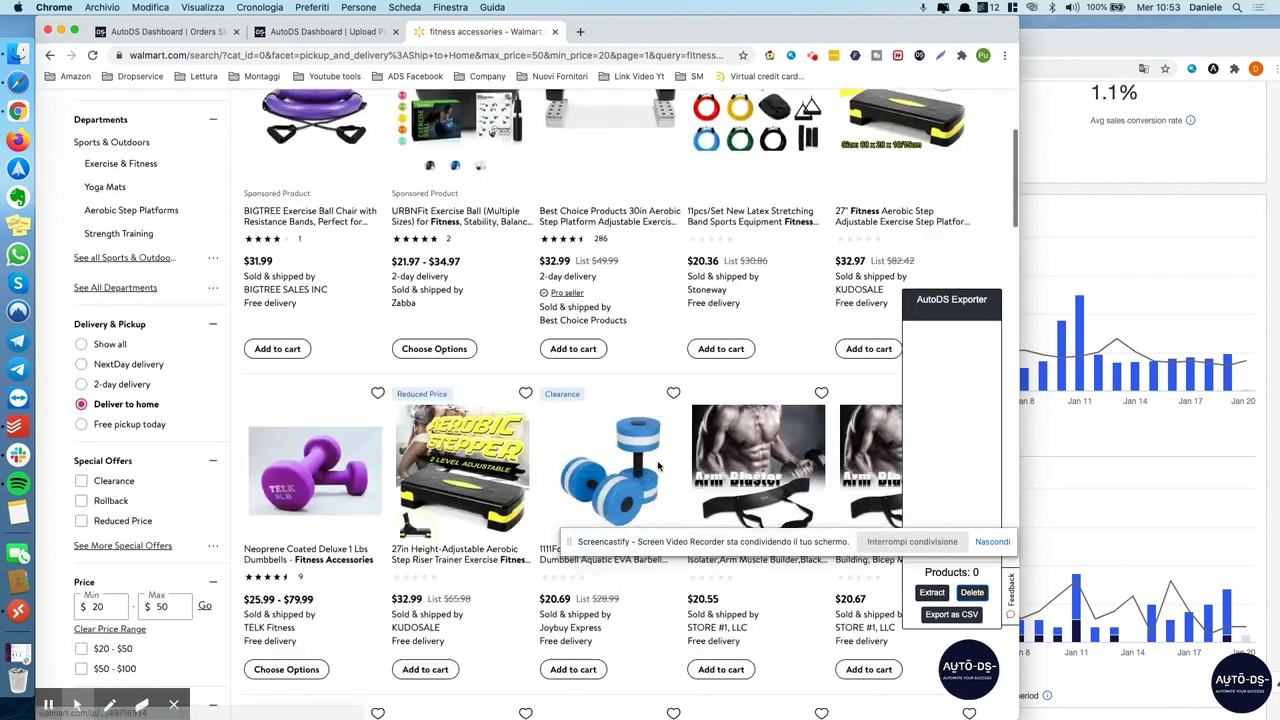
left_click(932, 592)
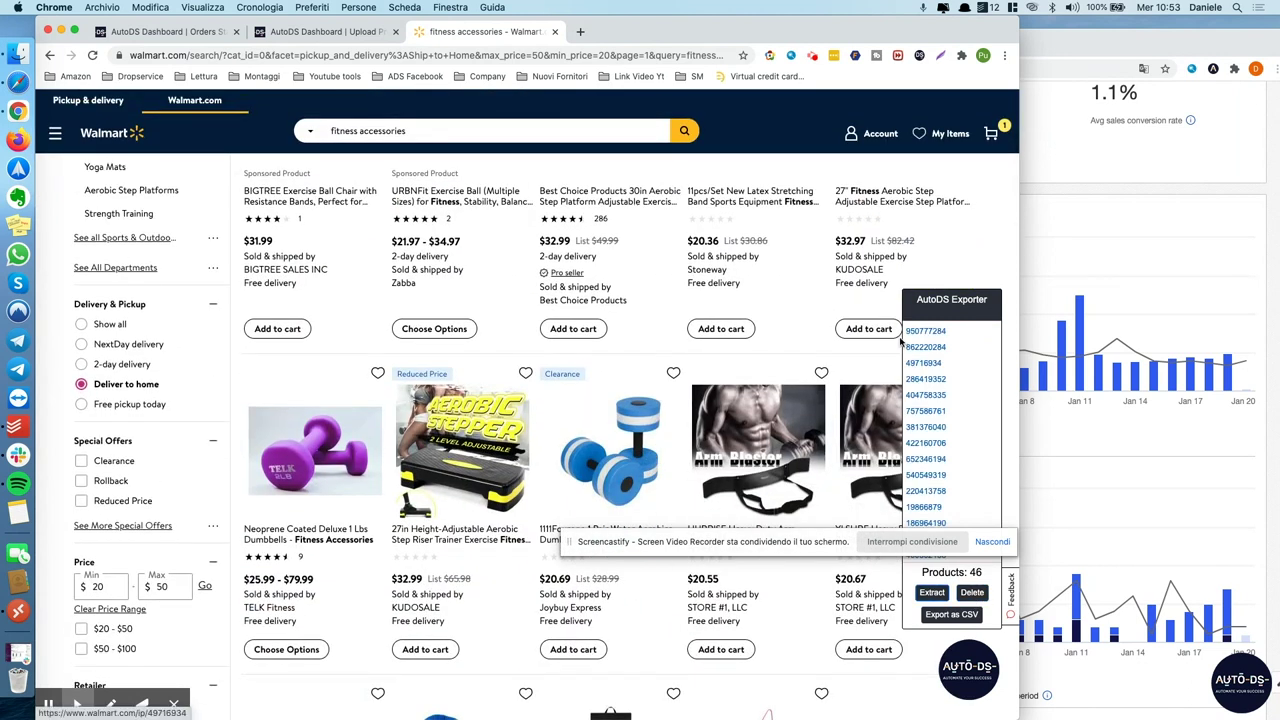
- Copy the extracted product IDs from the first one through 400802136 into the products to upload of an AutoDS bulk upload
left_click_drag(903, 330, 956, 472)
key("super+c")
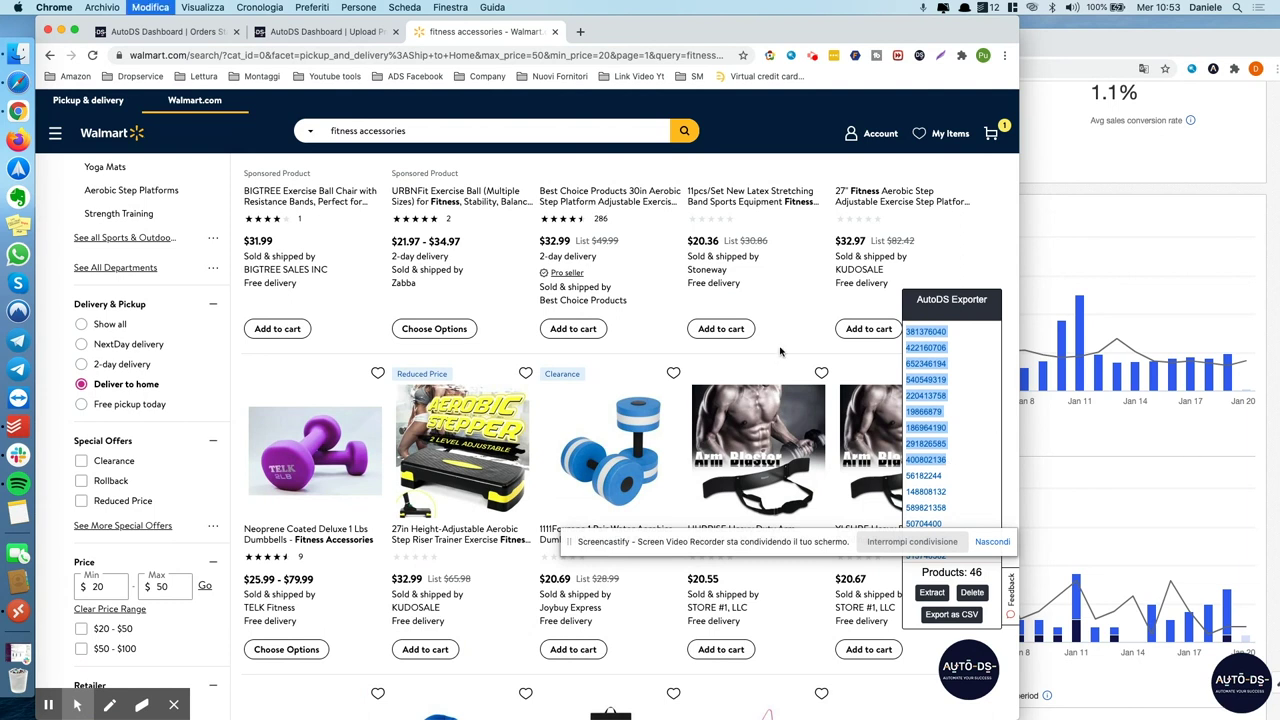
left_click(300, 31)
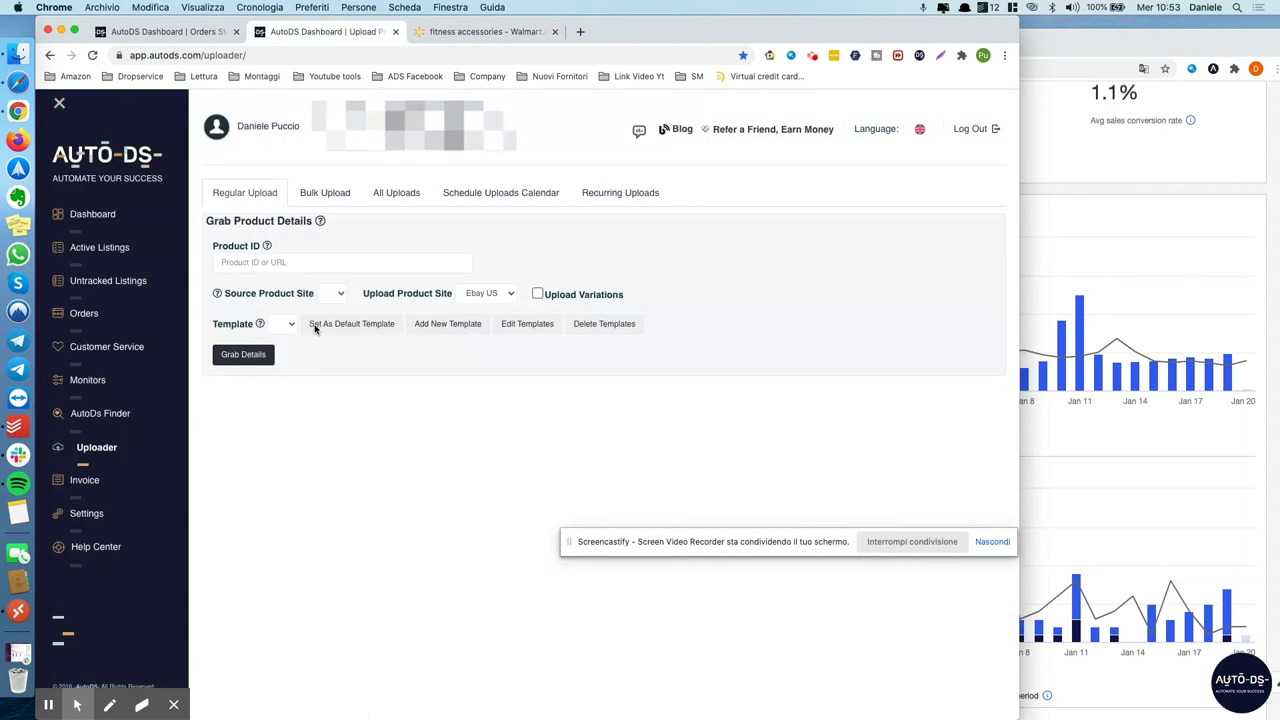
left_click(331, 192)
left_click(356, 256)
key("super+v")
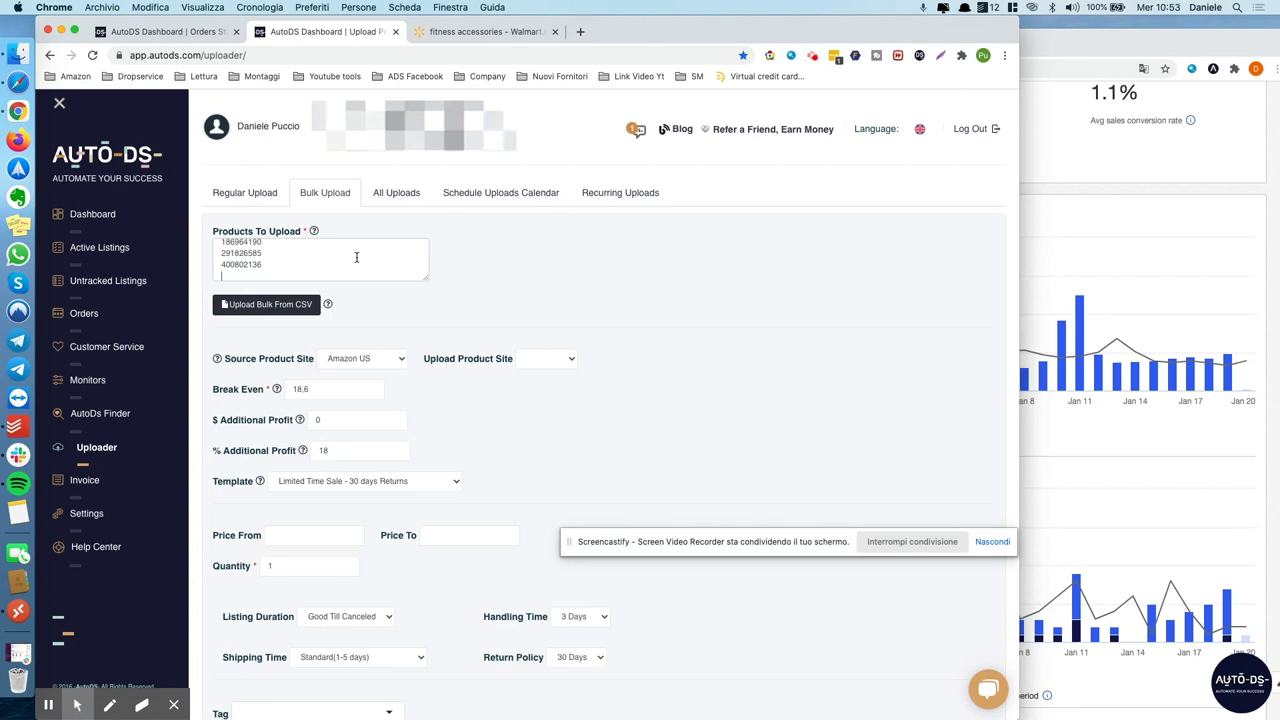
- Check the available upload sites and set the bulk upload's source product site to Walmart
left_click(553, 358)
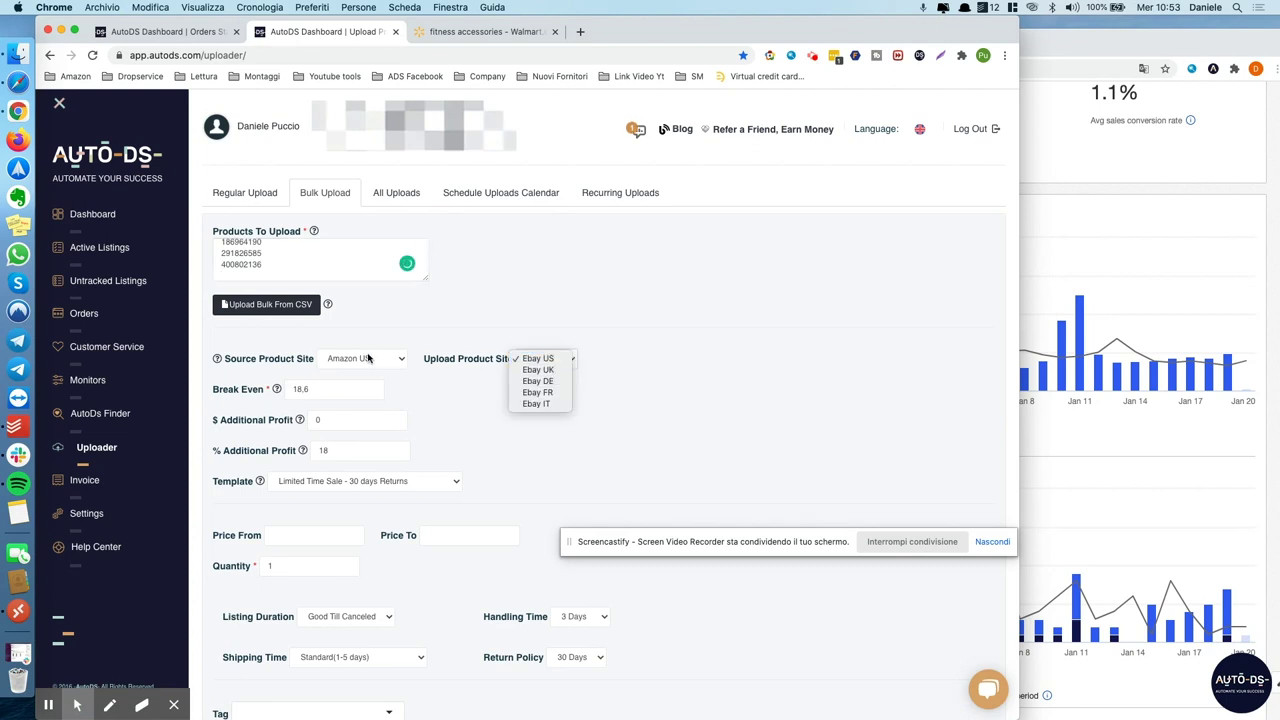
left_click(553, 358)
left_click(362, 358)
left_click(388, 415)
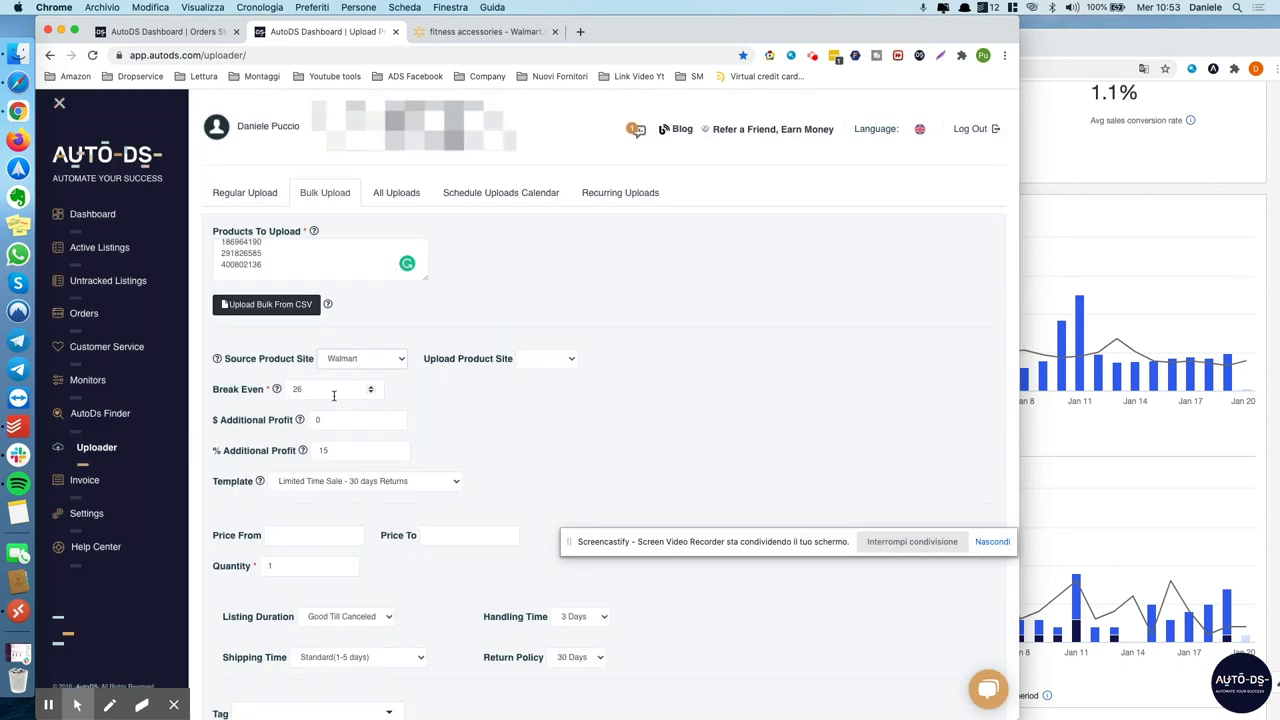
- Enable First Upper Letters, Duplicate Main Picture To 12 and Make Collage, and try to save the products
left_click(352, 490)
scroll(436, 538, "down", 5)
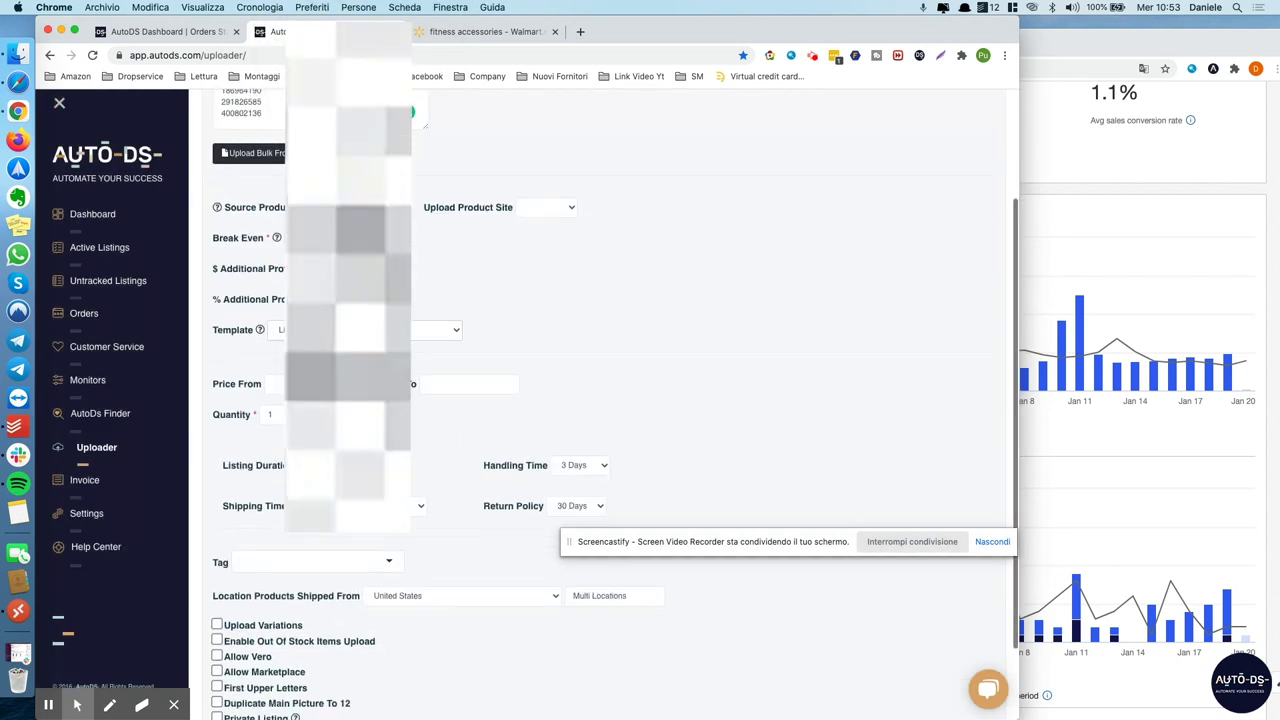
left_click(477, 500)
left_click(694, 450)
left_click(272, 608)
left_click(258, 638)
left_click(265, 591)
left_click(630, 692)
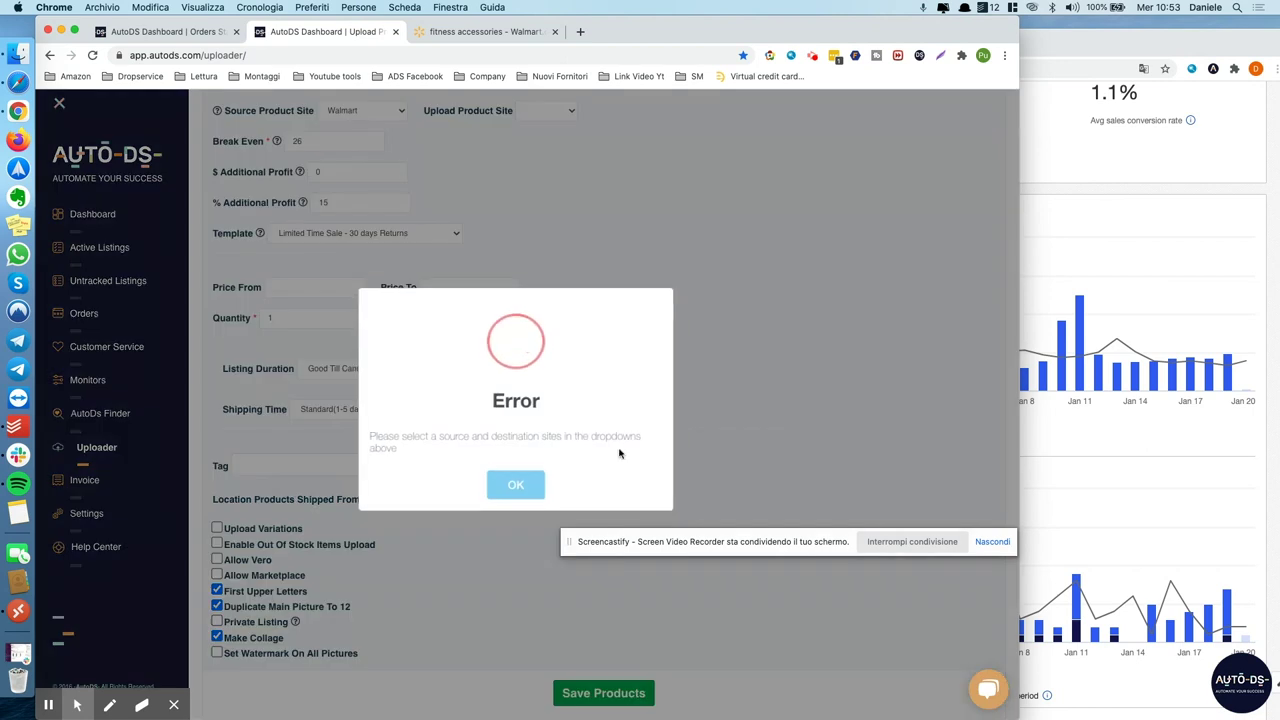
left_click(515, 485)
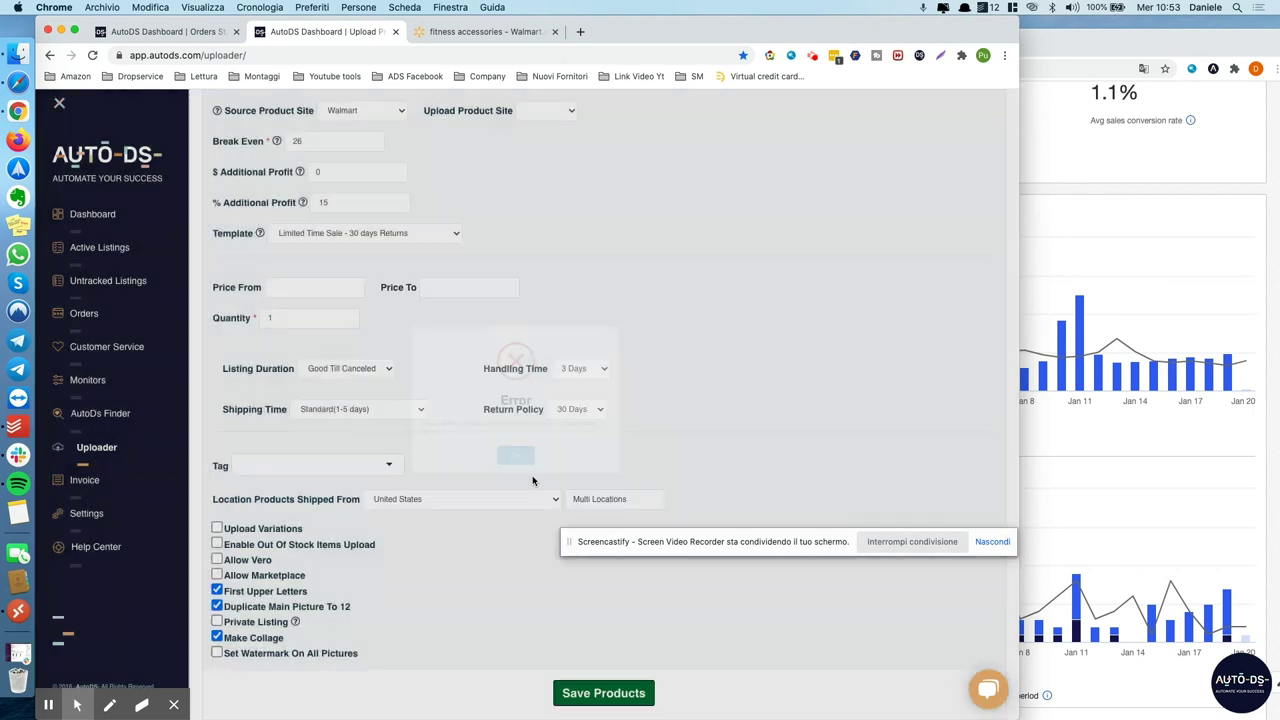
- Set the upload product site to Ebay US and the source product site to Walmart, and save the products
left_click(530, 321)
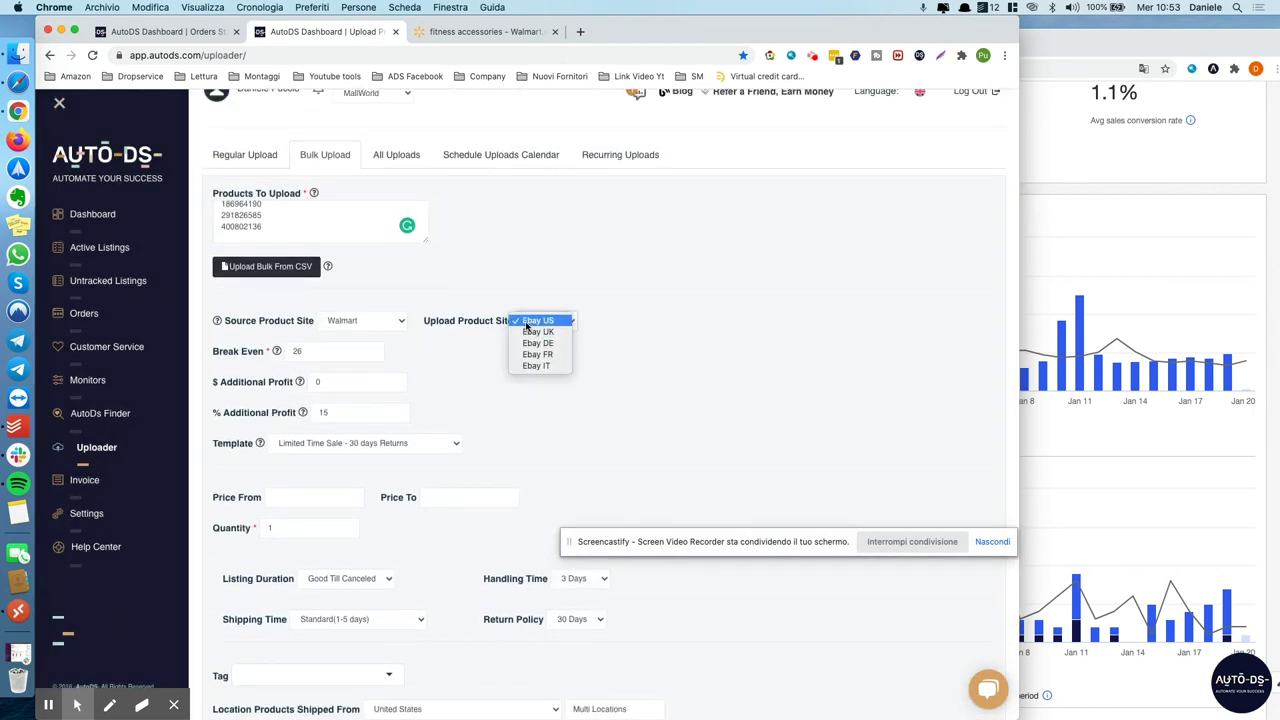
left_click(537, 321)
scroll(480, 350, "down", 3)
left_click(347, 247)
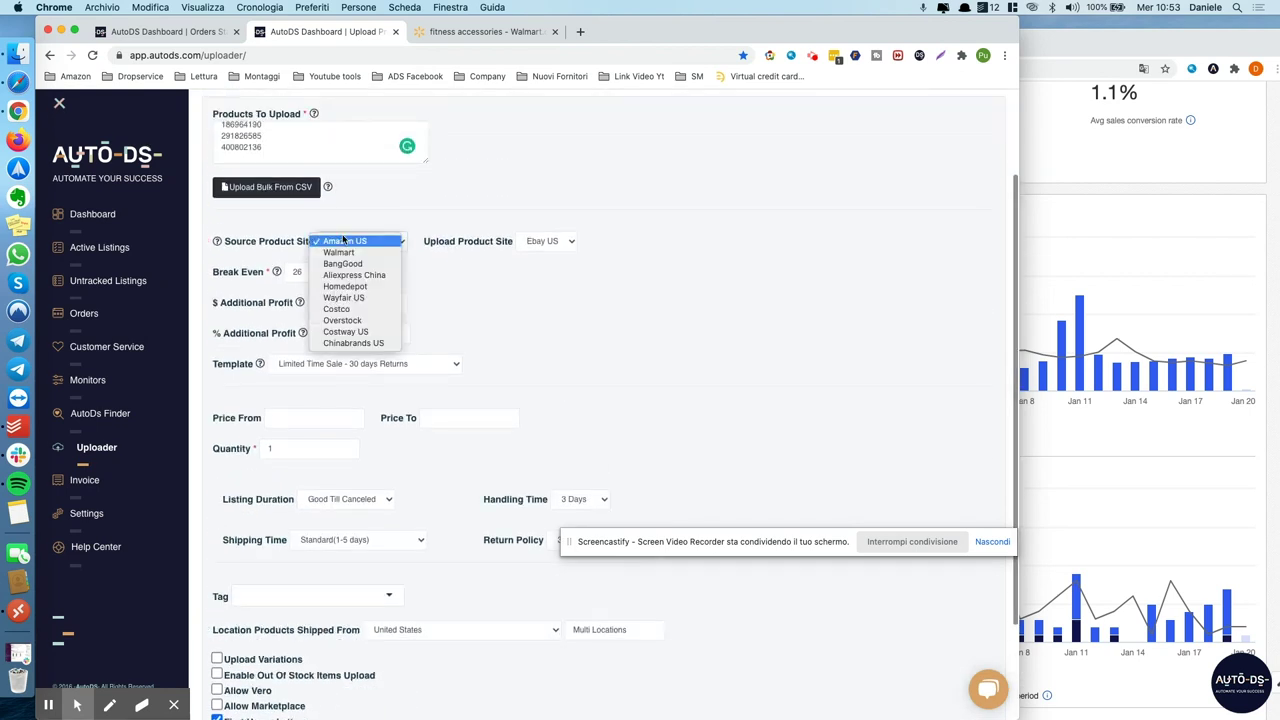
left_click(349, 257)
scroll(537, 357, "down", 4)
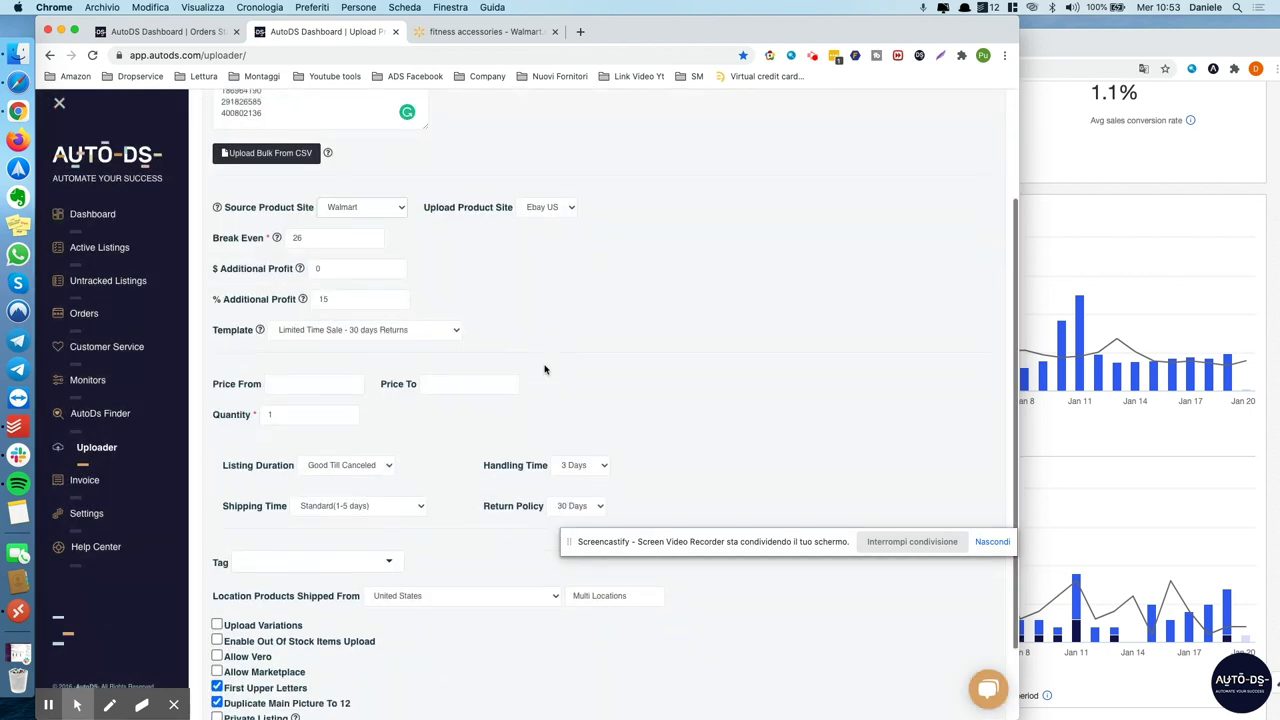
left_click(575, 698)
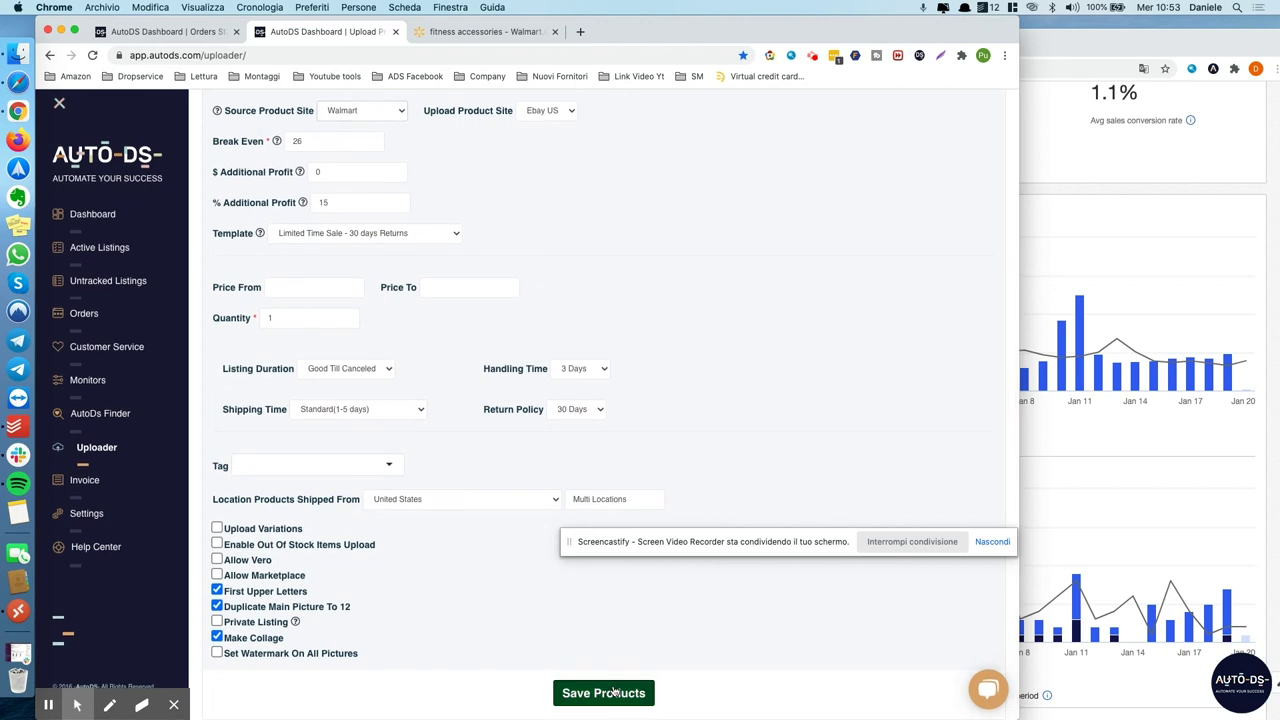
left_click(587, 490)
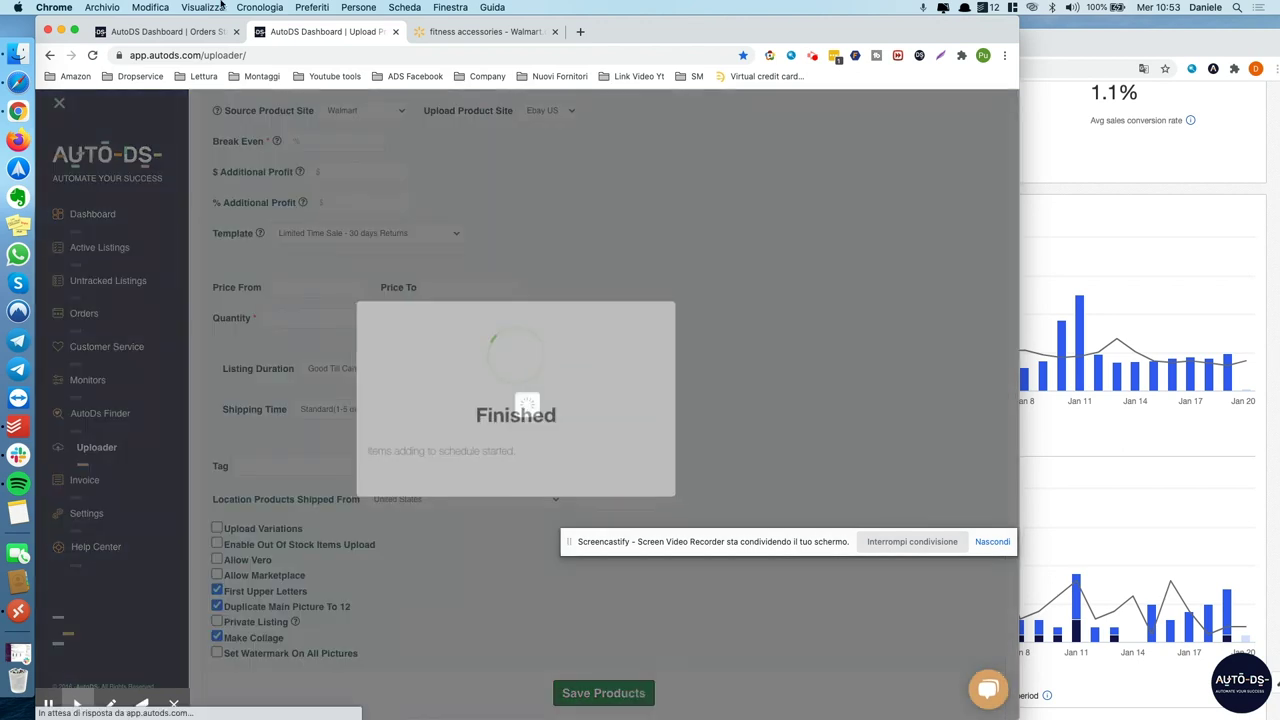
- Review the impressions and page views in the eBay traffic report and return to the AutoDS uploader
left_click(1100, 250)
left_click(197, 393)
left_click(1214, 290)
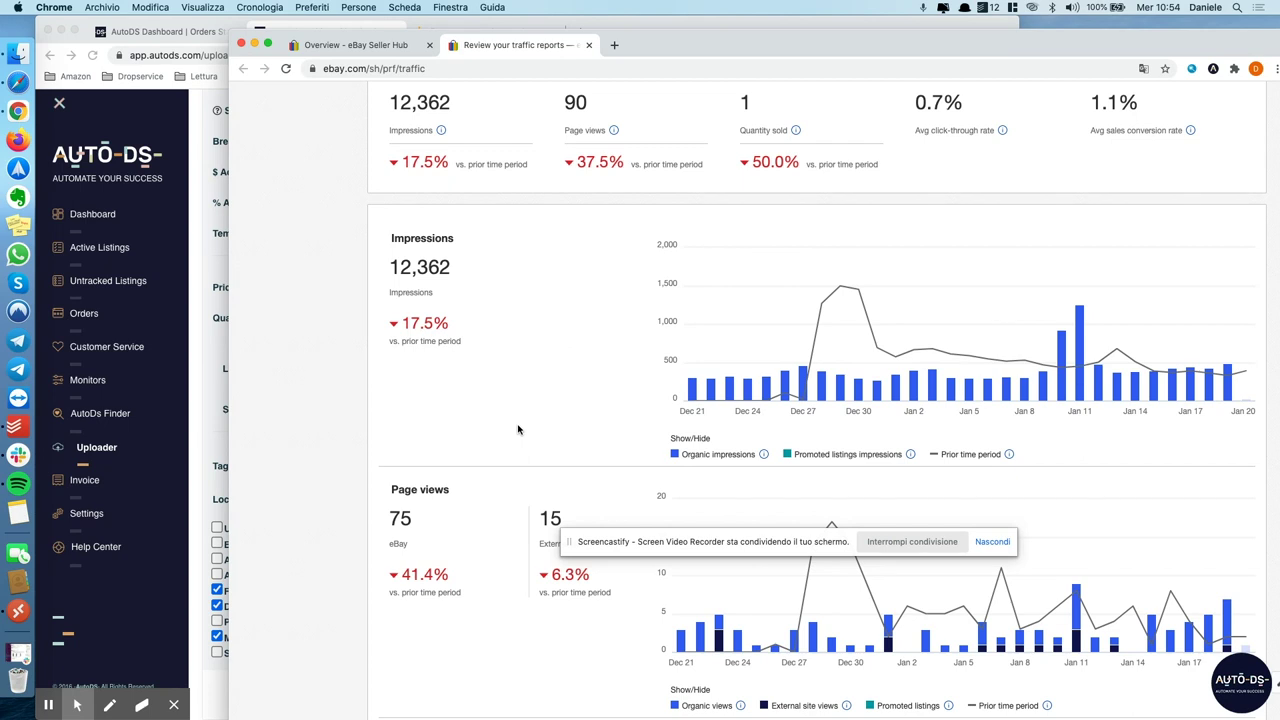
left_click(210, 409)
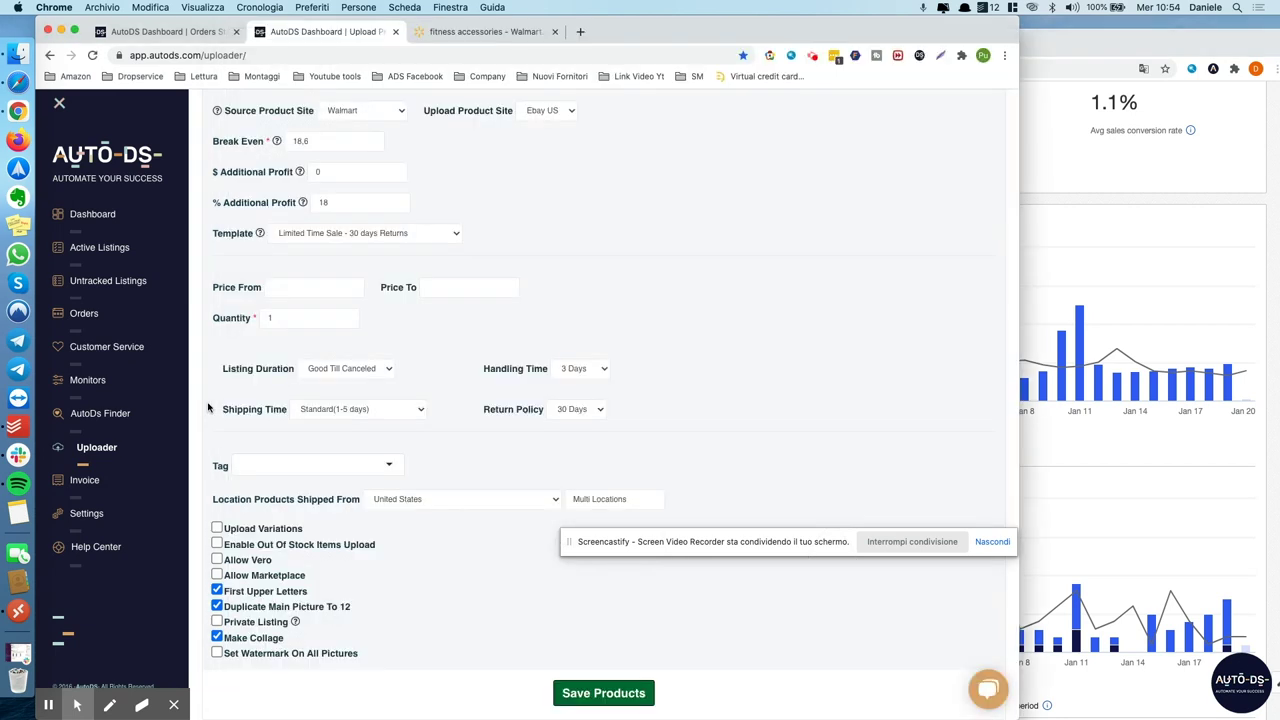
left_click(1070, 310)
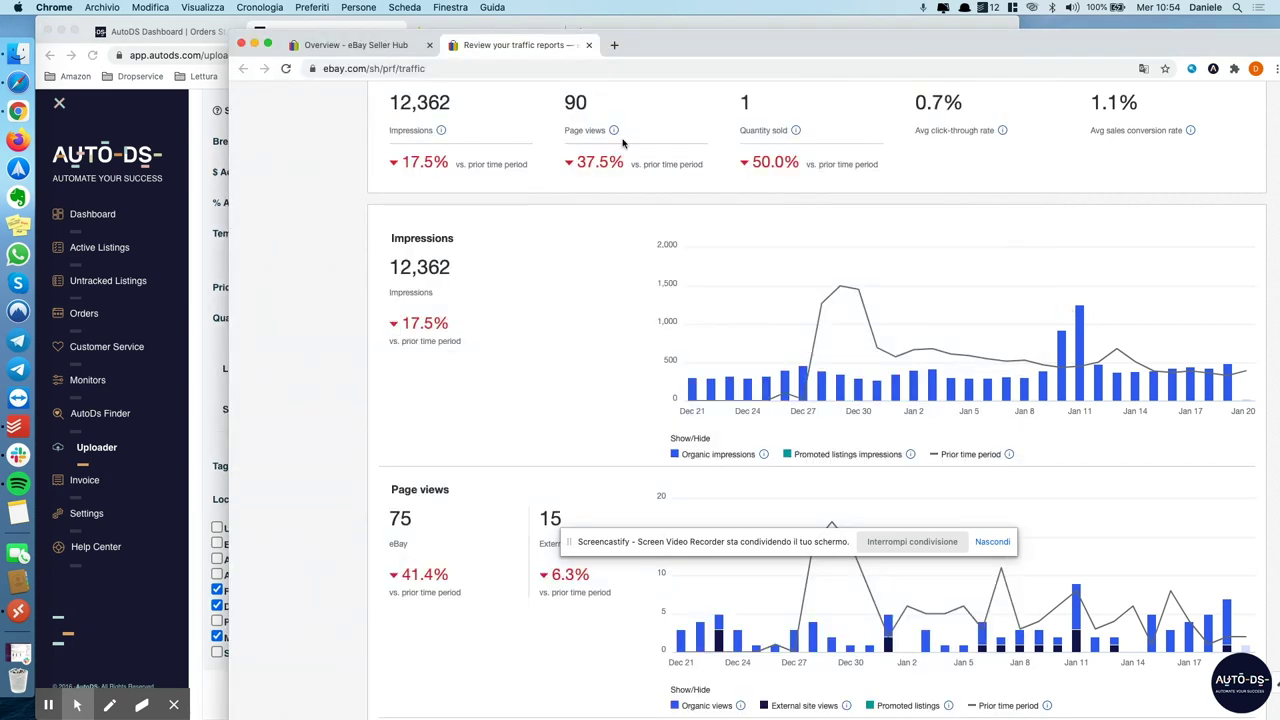
left_click(196, 292)
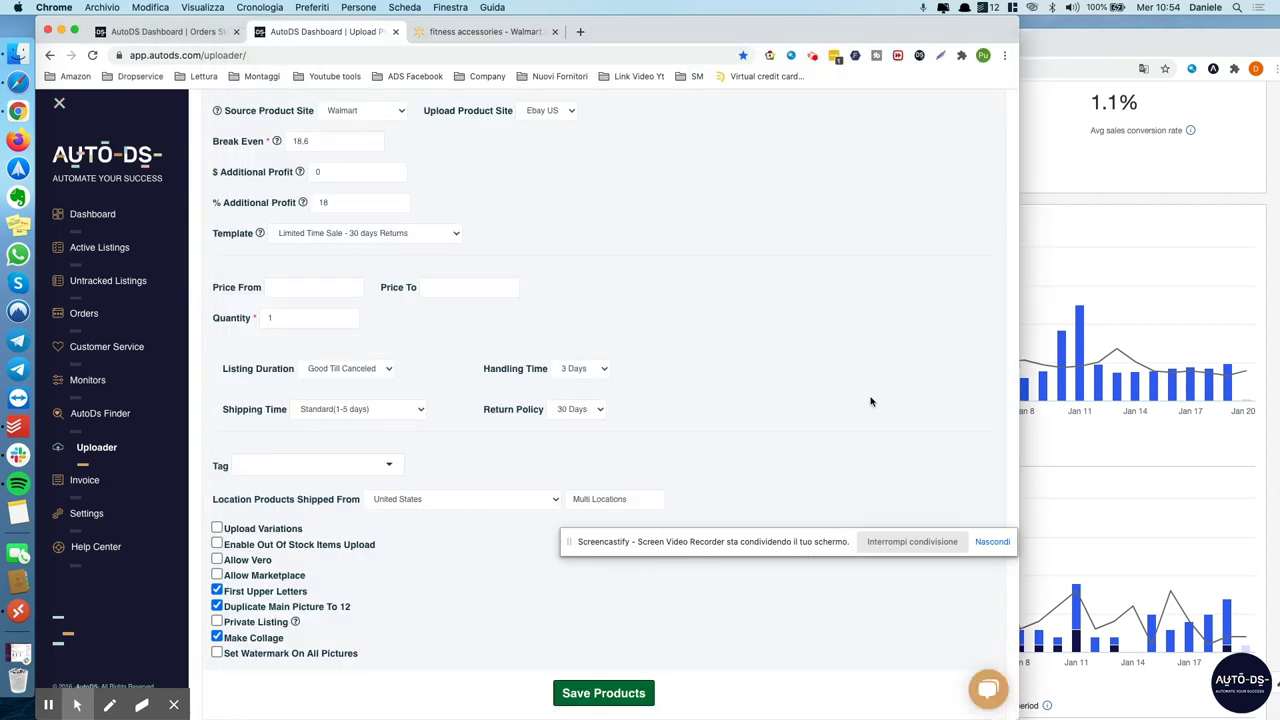